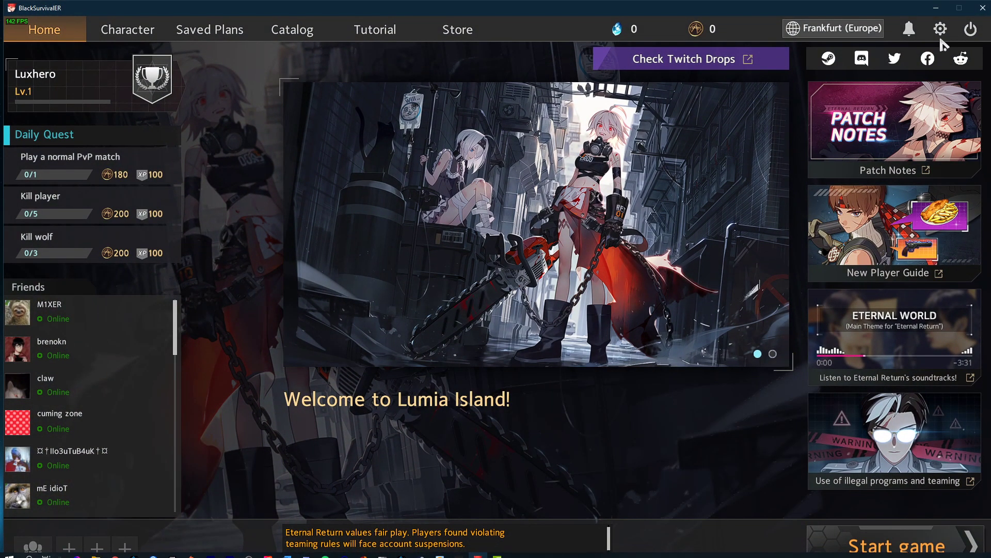
Open the game's video settings, look through the resolution choices, and select Windowed as the display mode.
click(941, 30)
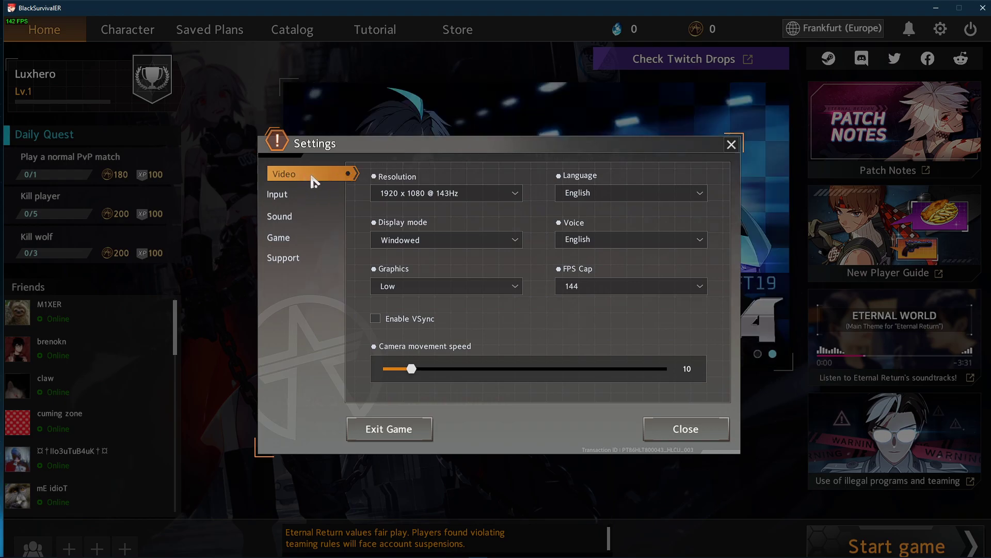
click(505, 194)
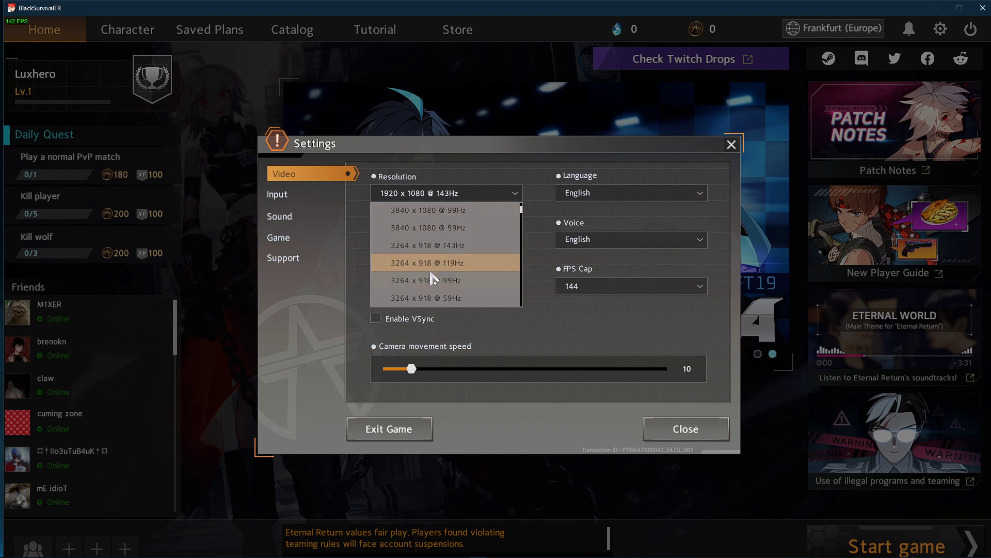
click(355, 257)
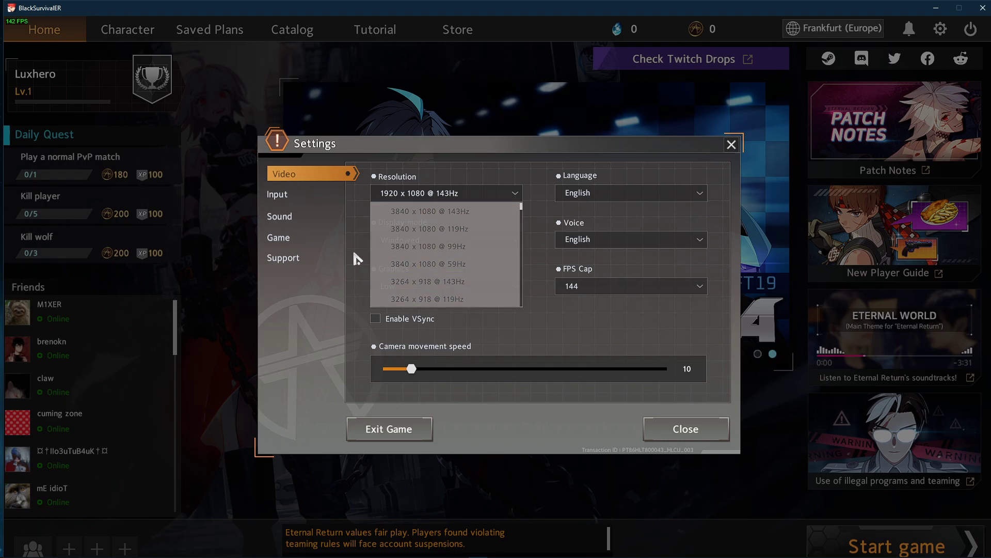
click(392, 245)
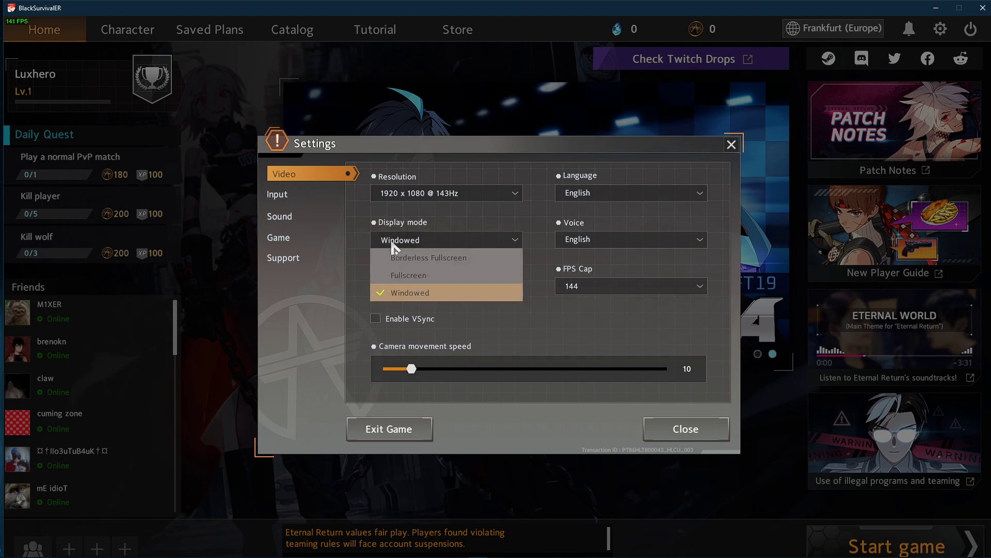
click(384, 293)
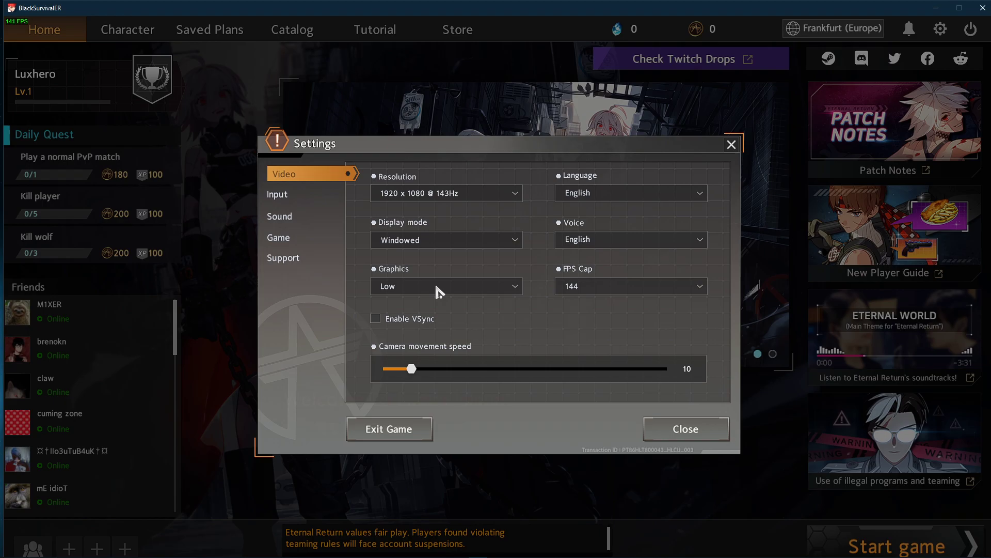
Select Low graphics quality and look through the FPS cap choices before closing the game settings.
click(508, 285)
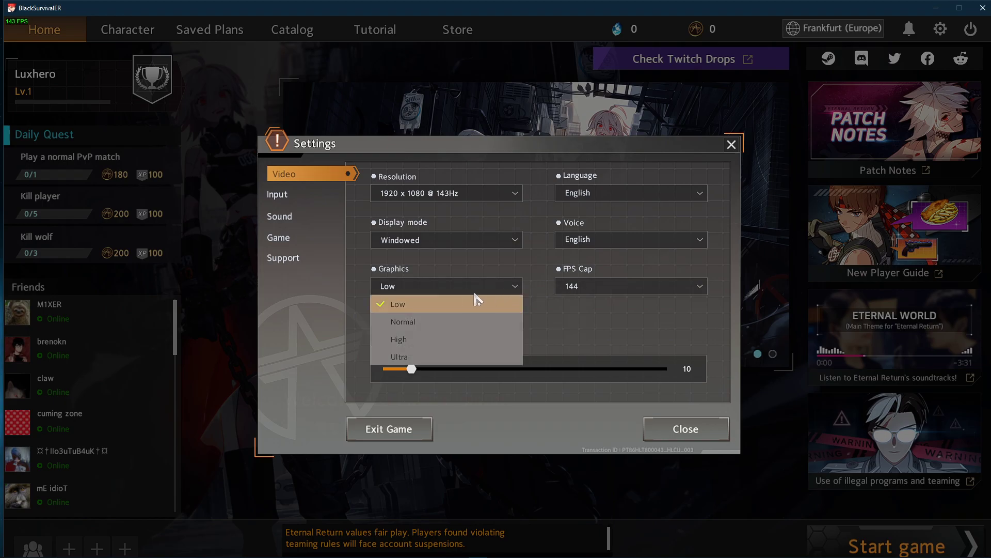
click(426, 306)
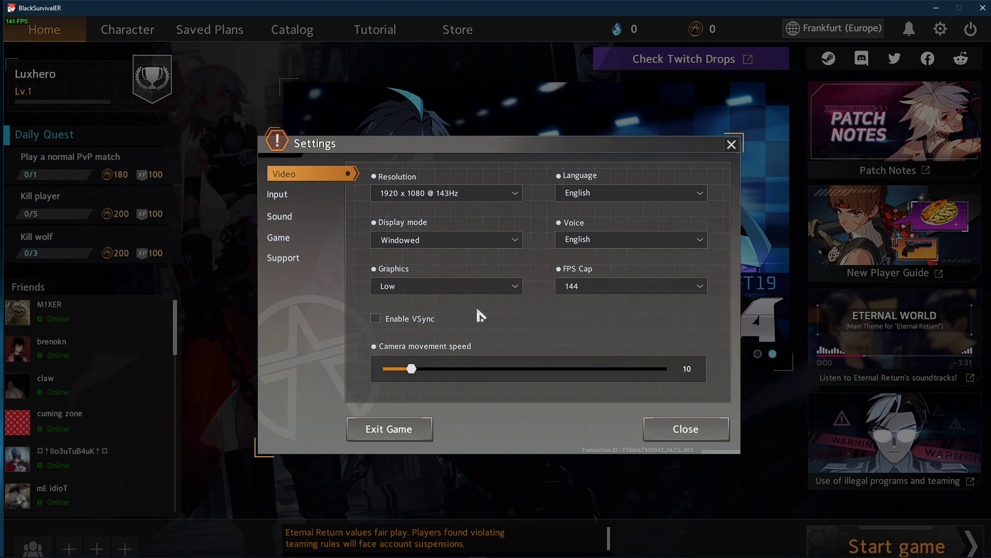
click(575, 287)
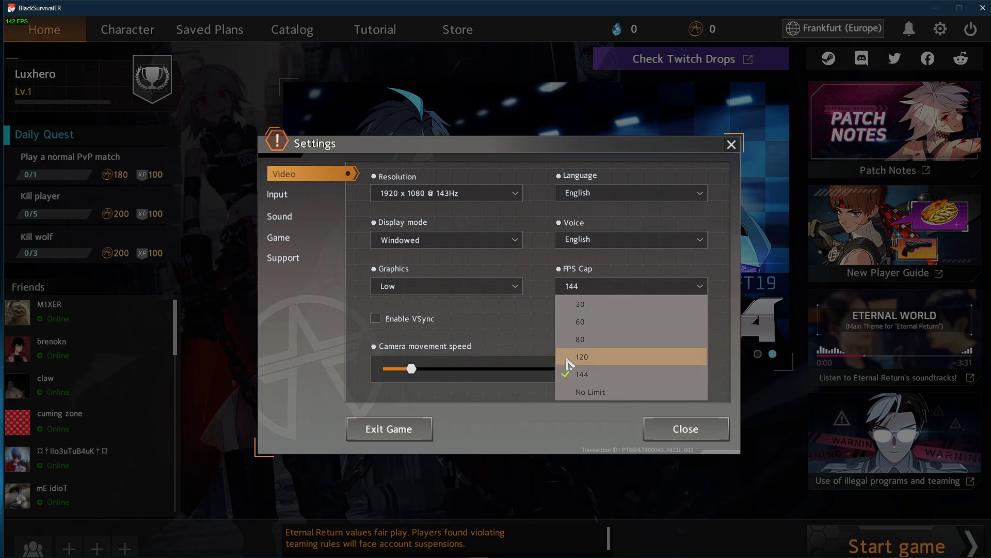
click(535, 336)
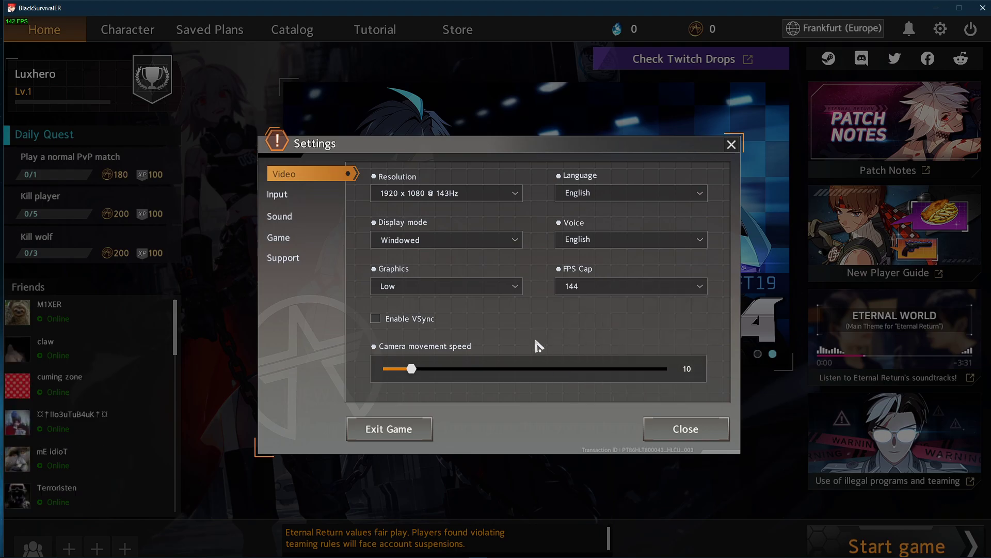
click(677, 432)
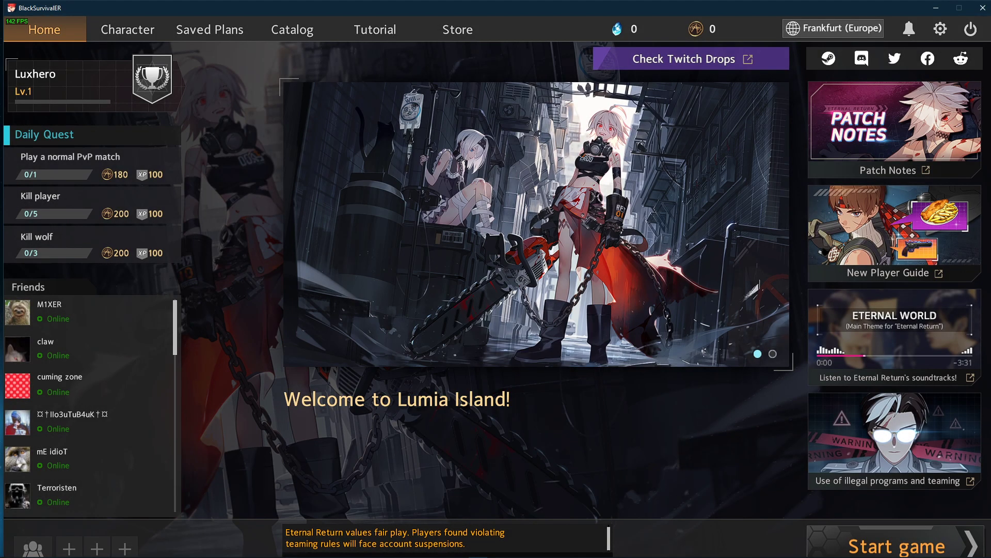
Open Task Manager, expand the EternalReturn process group, and go to the details entry of its EternalReturn process.
right_click(681, 551)
click(698, 503)
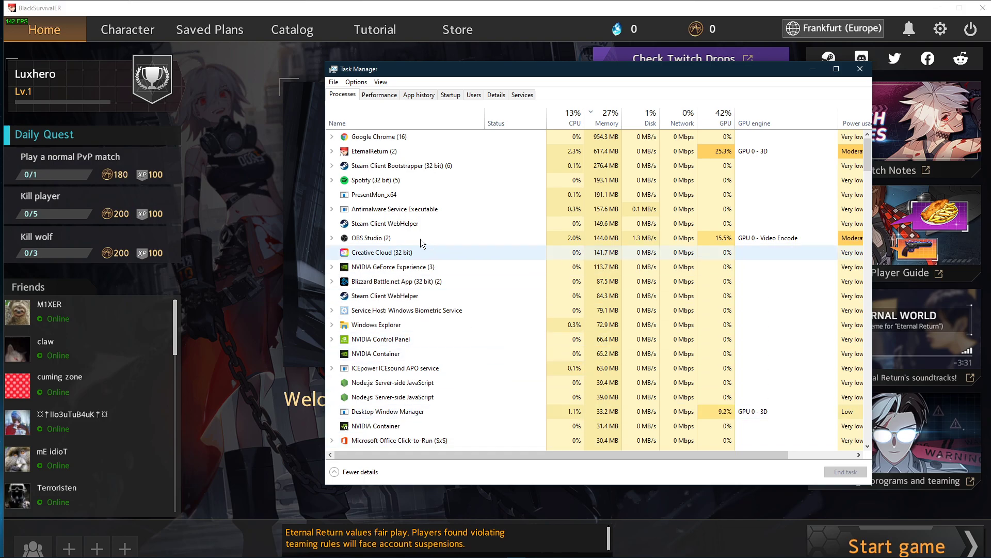
right_click(374, 153)
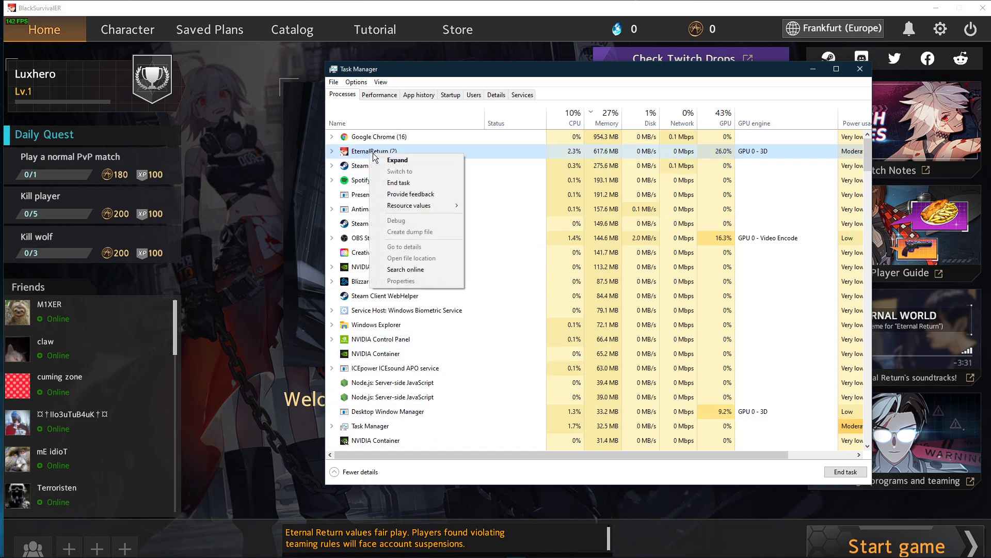
click(398, 159)
click(364, 165)
right_click(364, 168)
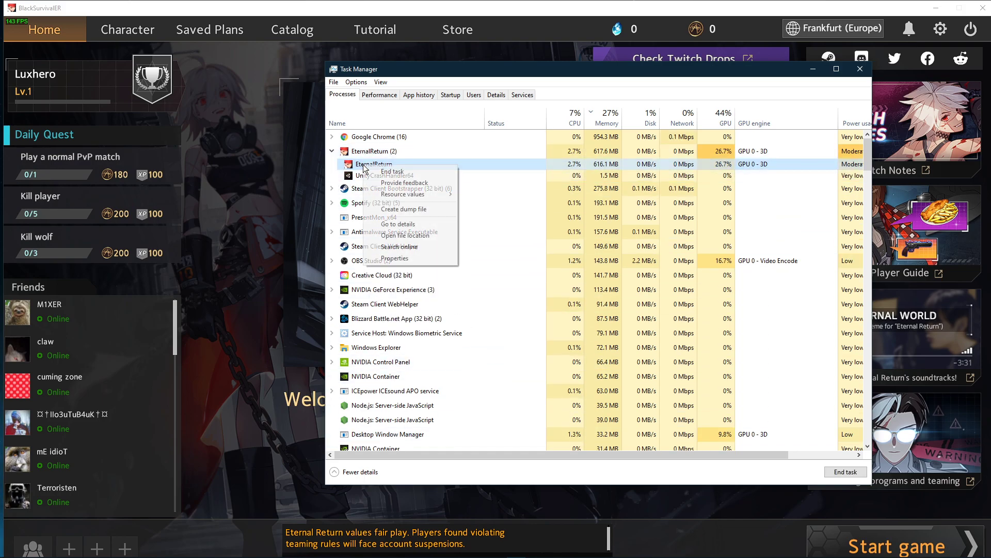
click(375, 225)
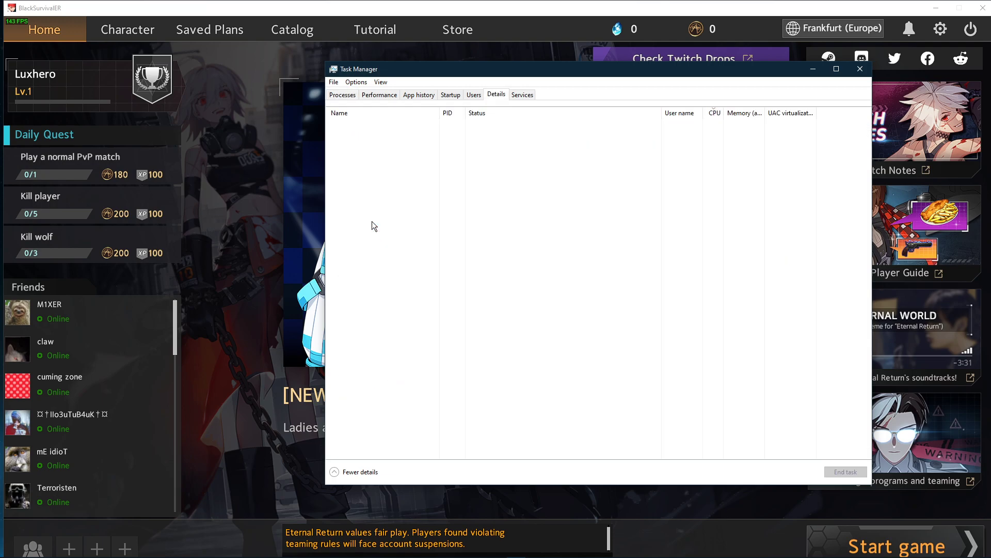
Set the priority of EternalReturn.exe to High and recheck its priority options.
right_click(358, 124)
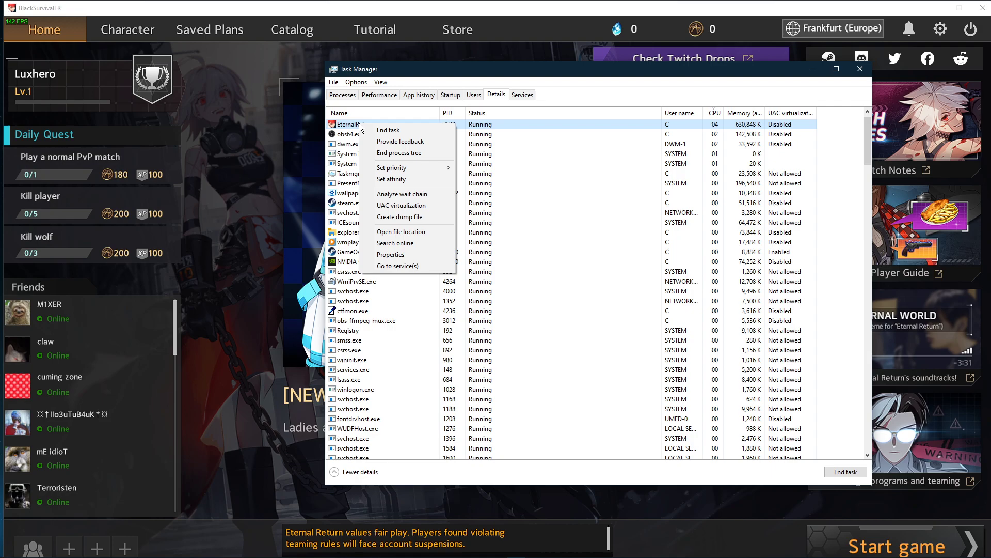
mouse_move(392, 171)
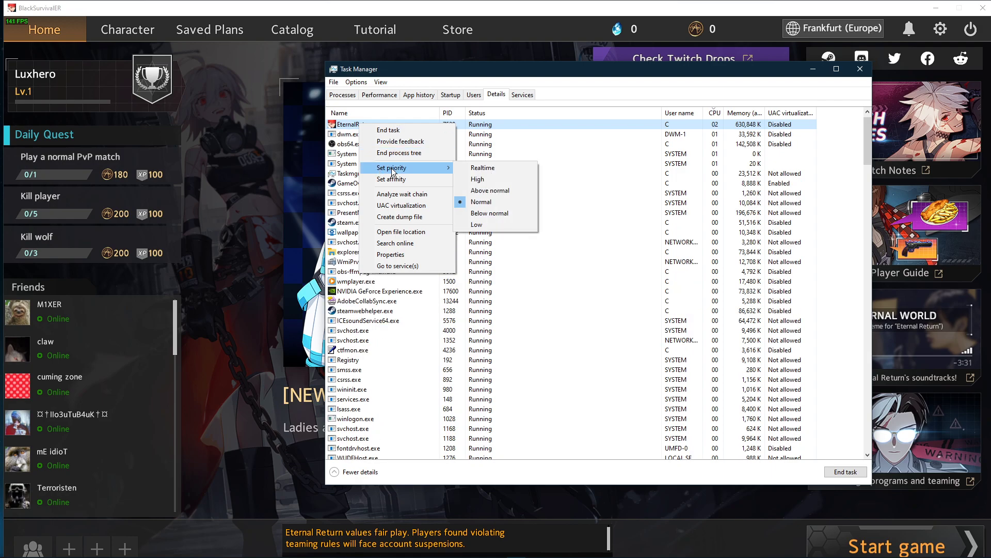
click(467, 179)
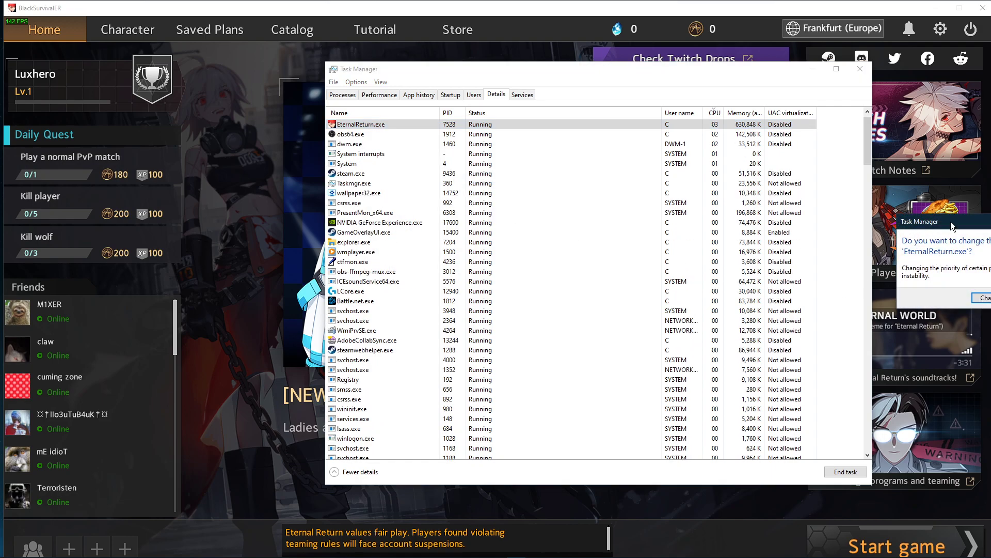
drag(953, 226, 419, 145)
click(468, 220)
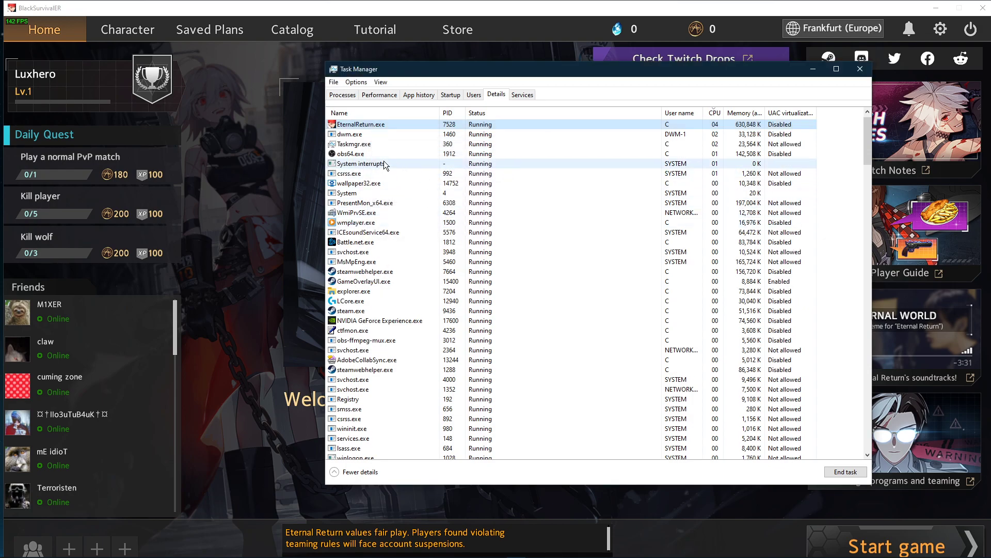
right_click(367, 127)
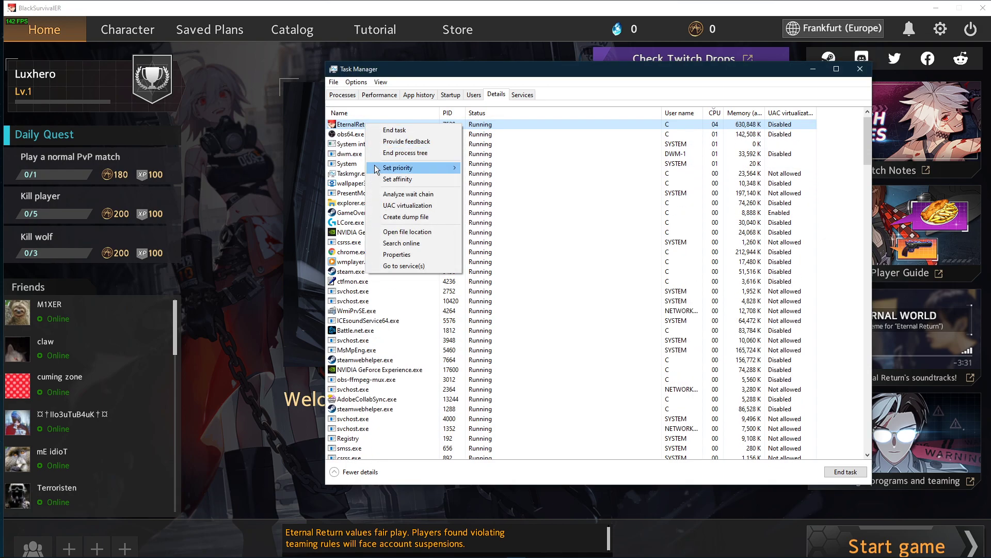
mouse_move(382, 167)
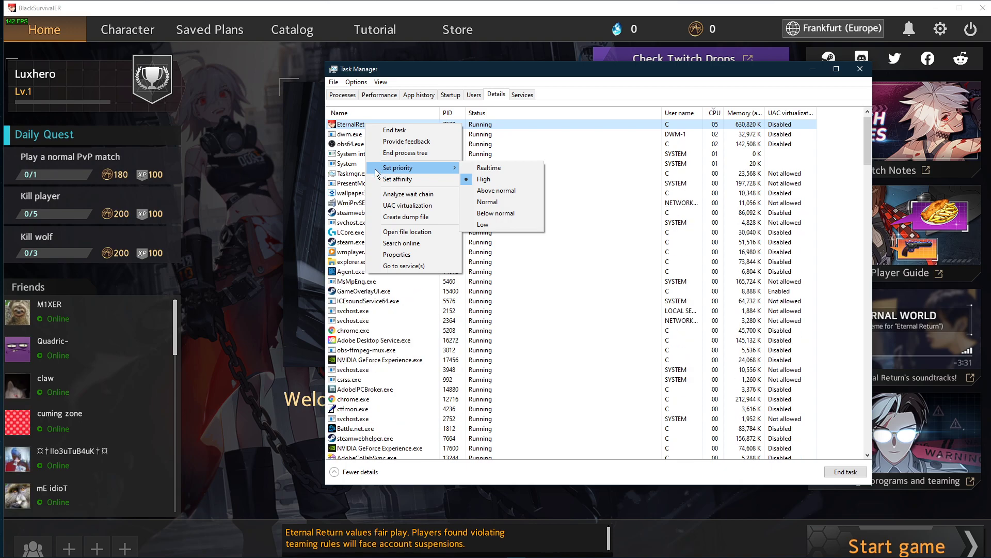
Review the running background processes and their end-task options, including Google Chrome, Steam, Creative Cloud and Microsoft Office Click-to-Run.
click(342, 95)
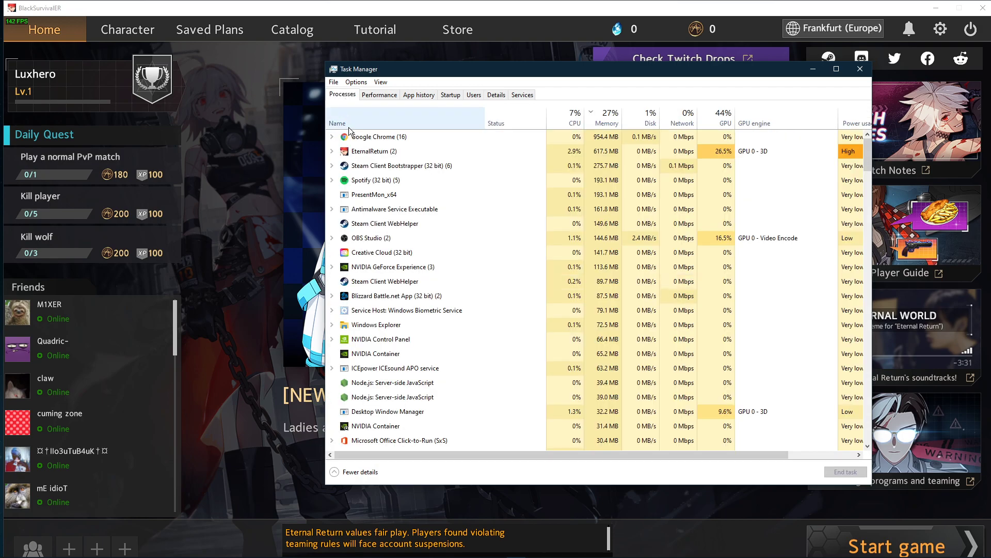
right_click(364, 139)
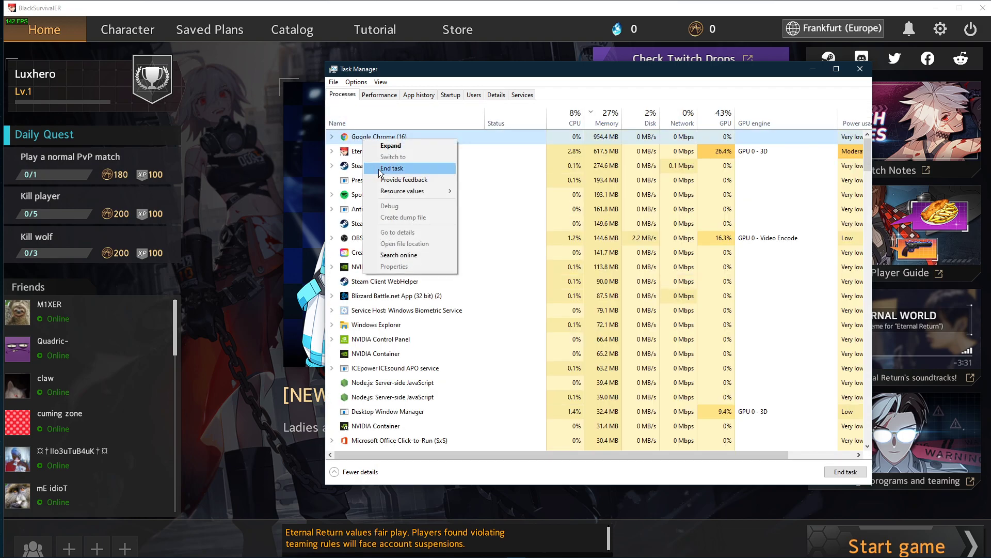
click(360, 157)
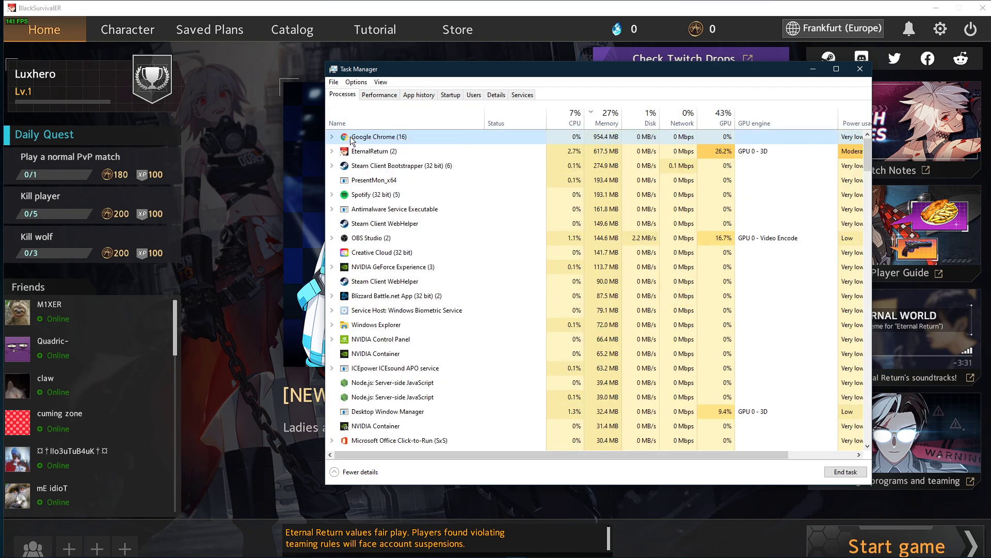
right_click(368, 172)
click(359, 171)
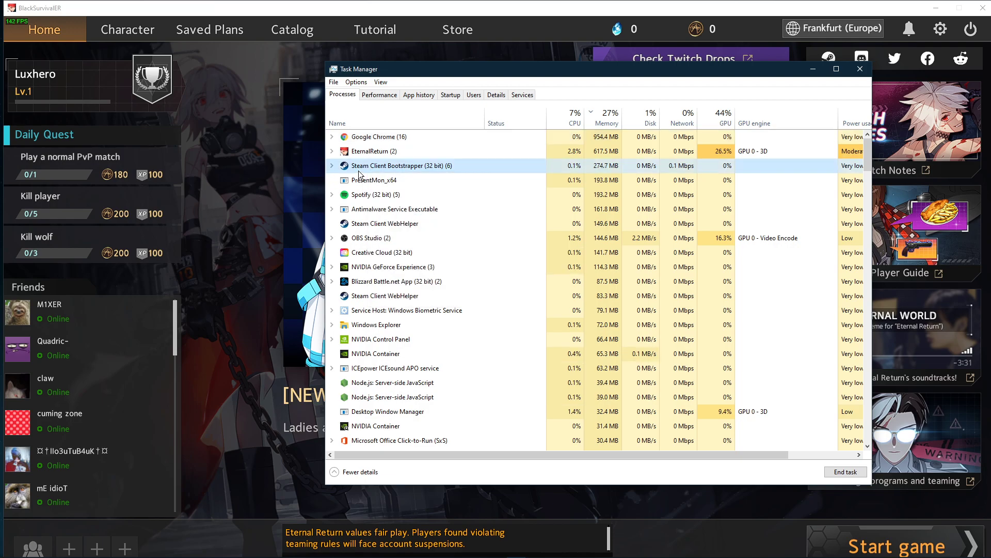
right_click(351, 253)
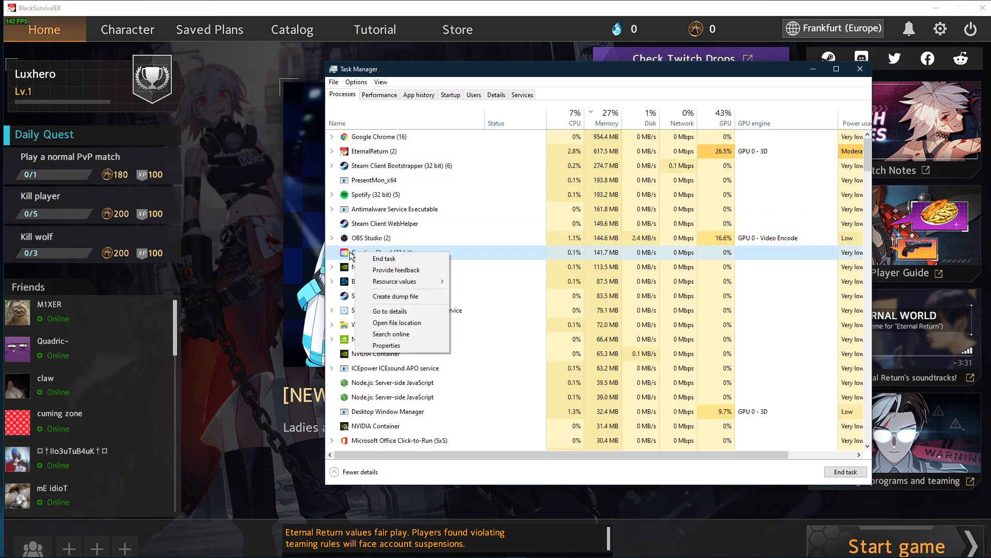
click(352, 253)
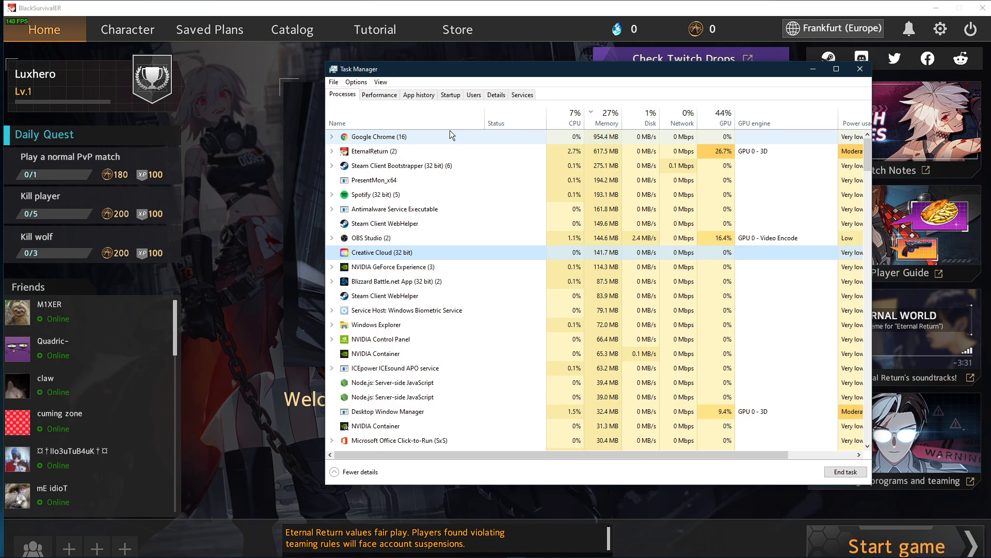
scroll(439, 160, down, 2)
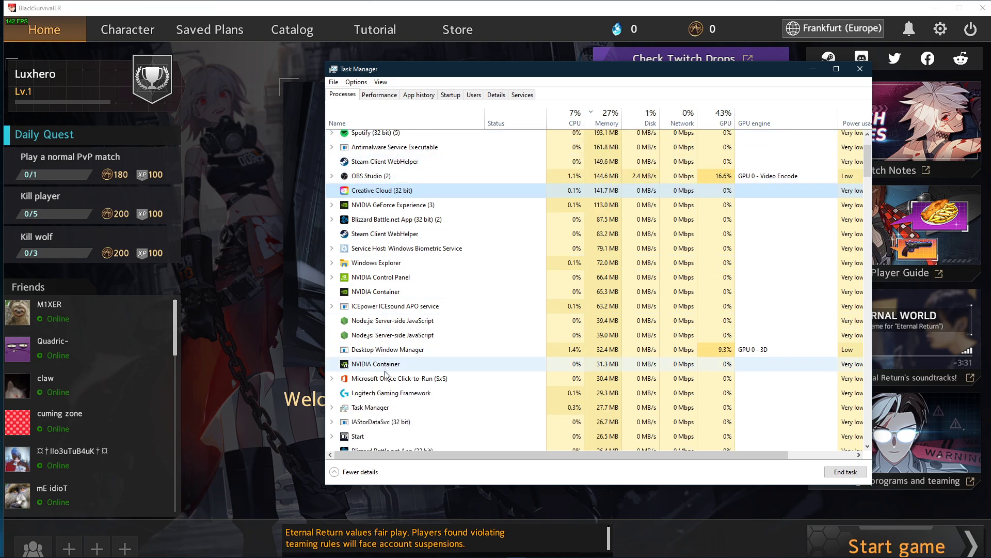
right_click(385, 375)
click(431, 233)
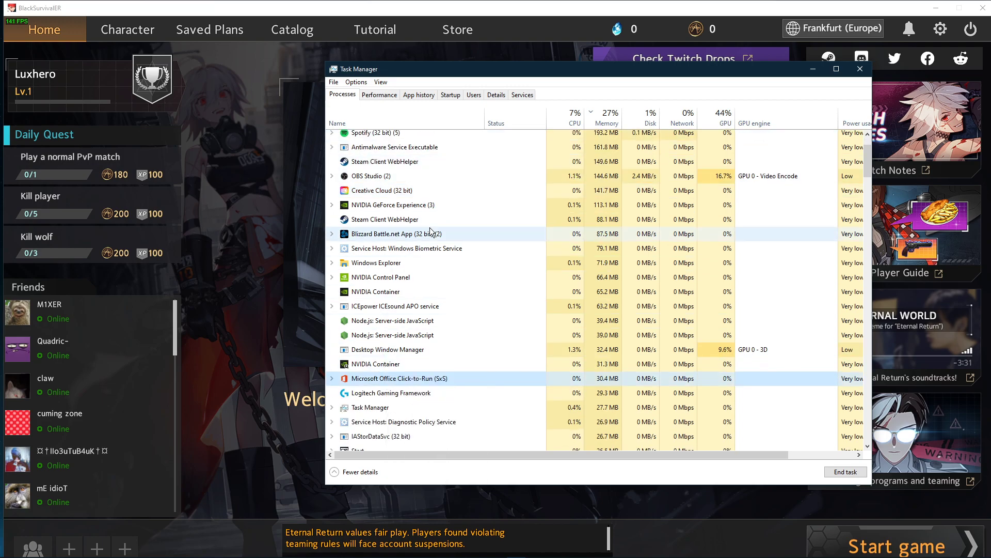
Review the startup programs and the available actions for Adobe GC Invoker Utility, closing Task Manager when done.
click(450, 95)
click(399, 182)
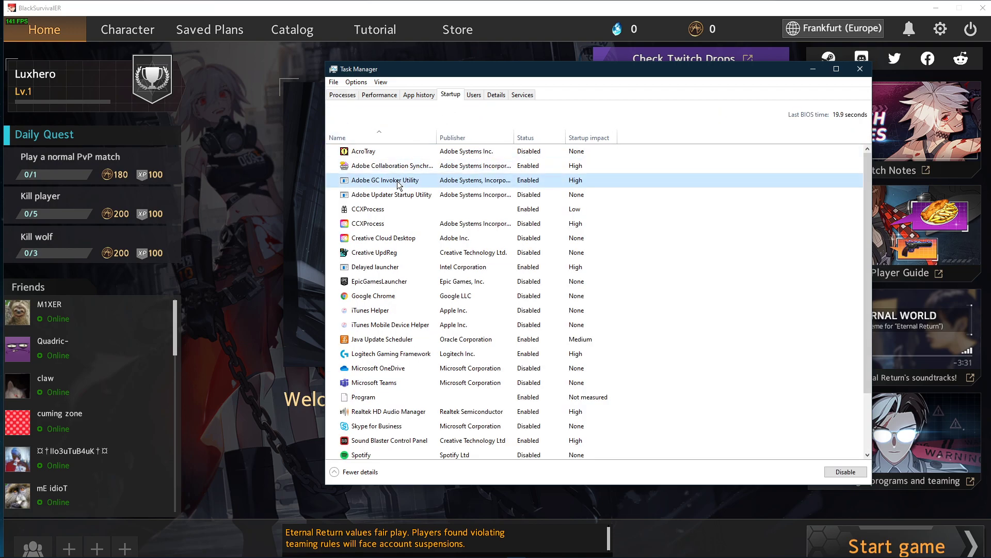
right_click(382, 181)
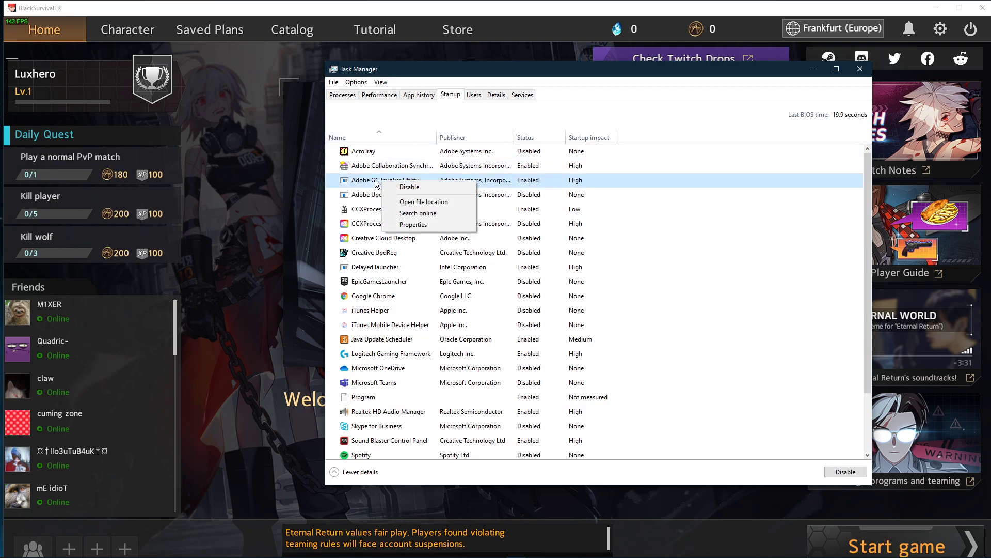
click(376, 183)
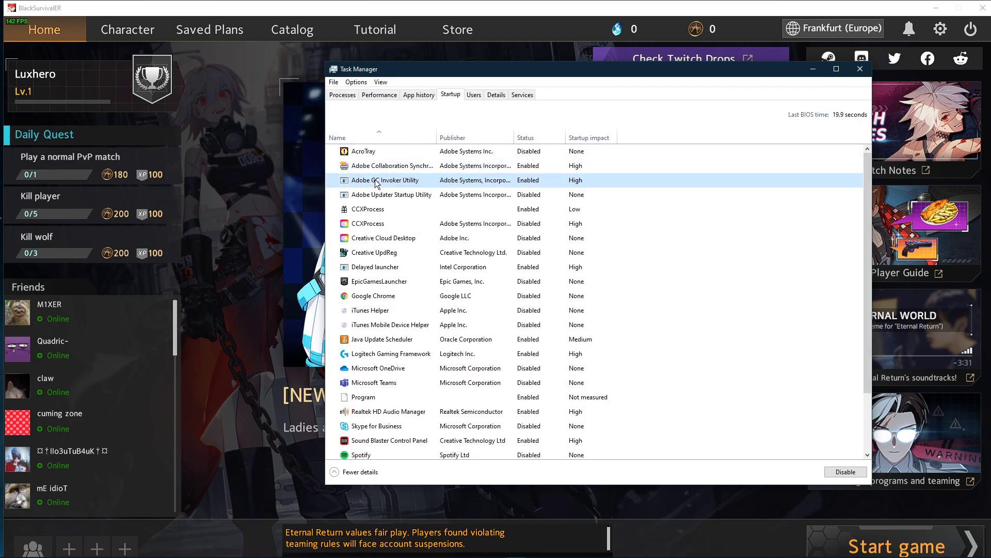
click(860, 69)
Open the Windows Game bar settings from the desktop and review the background recording, audio and video options for captures.
click(966, 37)
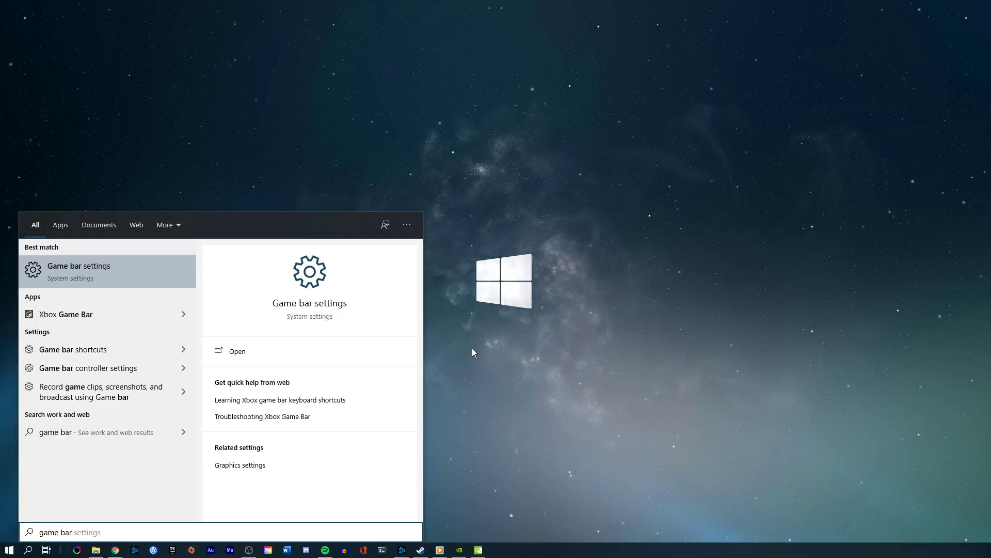
key(Return)
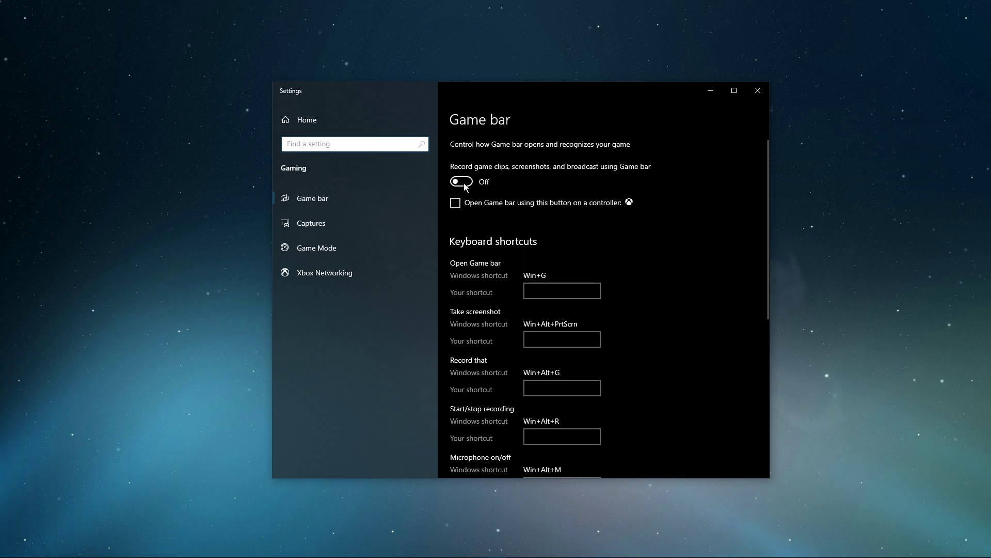
click(355, 224)
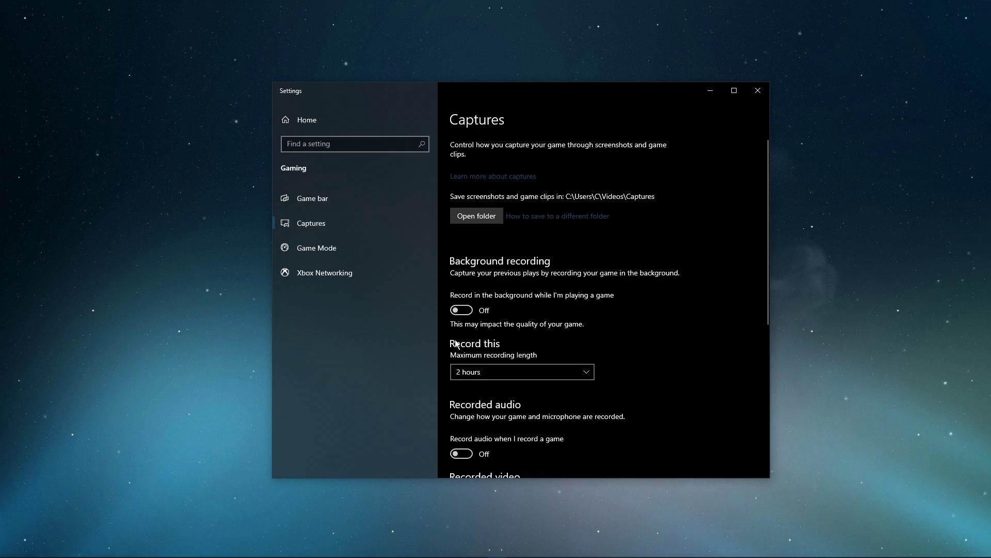
scroll(624, 341, down, 3)
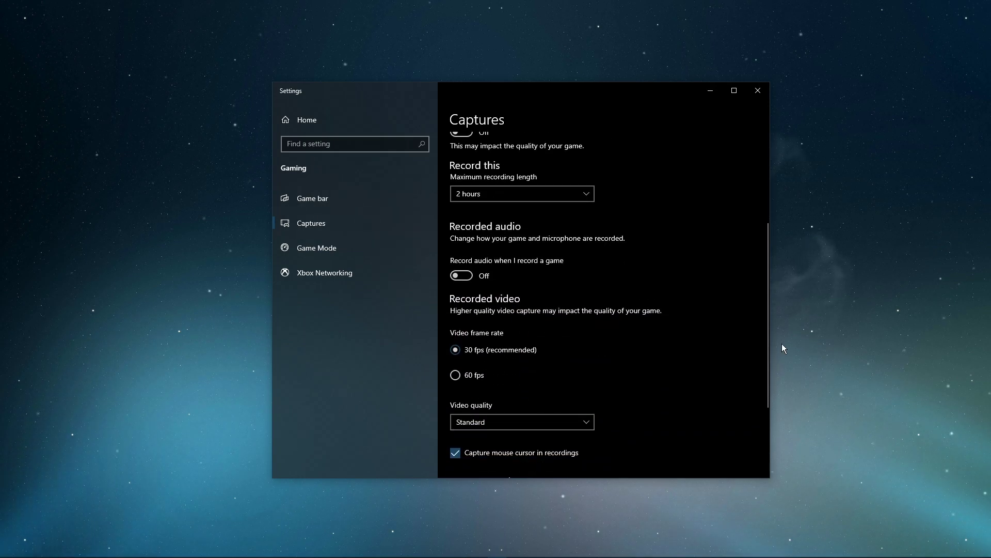
Open GeForce Experience and review the available Game Ready Driver, minimizing the window when done.
drag(768, 346, 760, 312)
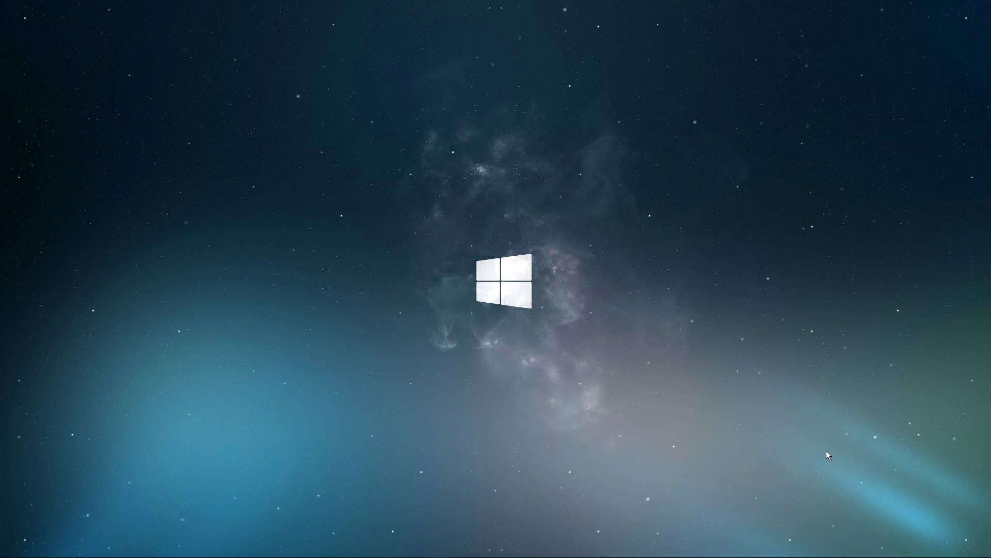
click(475, 550)
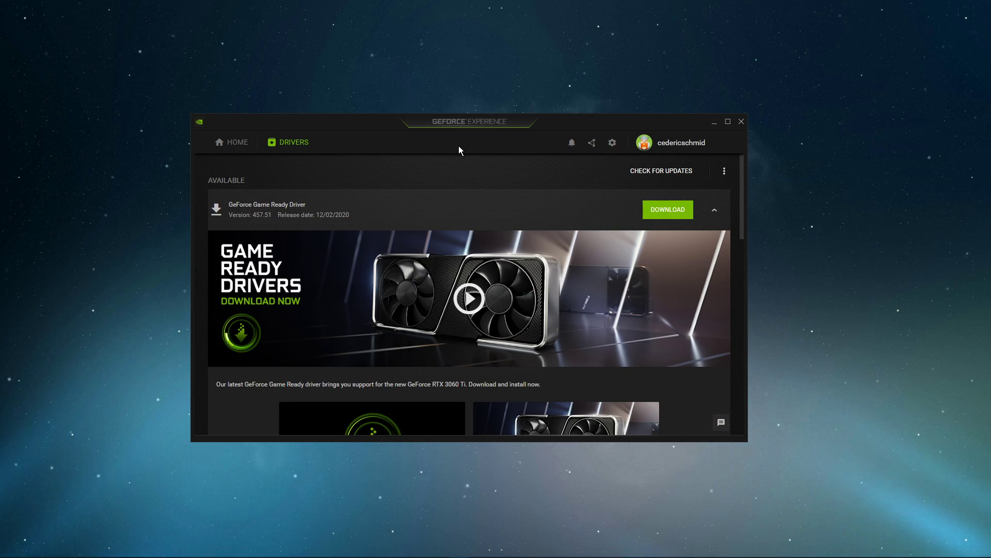
click(289, 143)
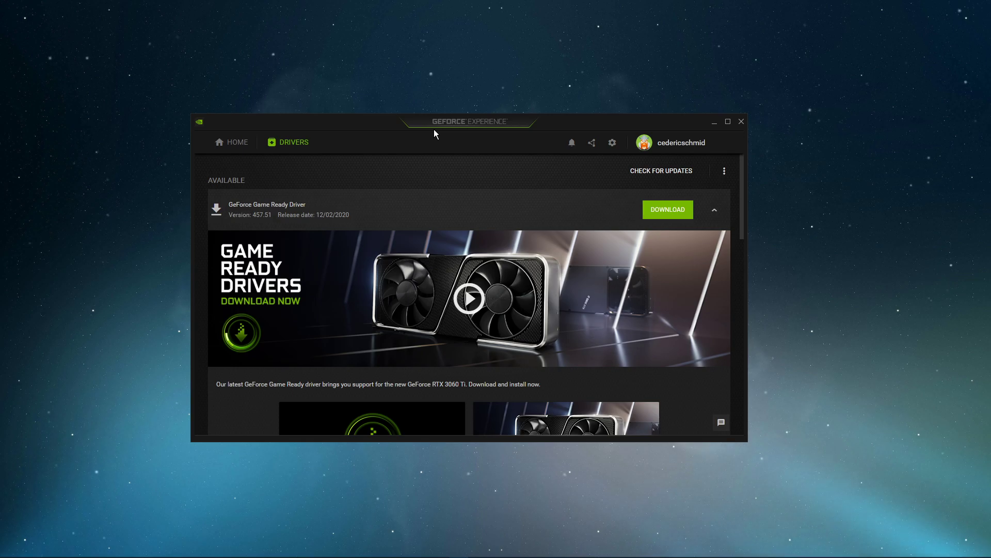
click(231, 142)
click(715, 122)
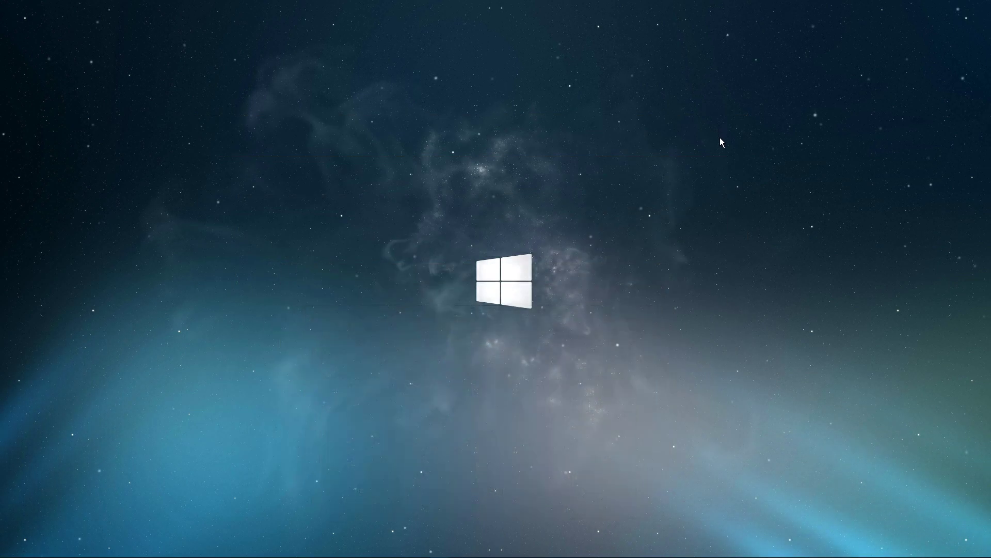
Open the Windows Update settings and review the available feature update to Windows 10, version 20H2.
key(super)
text(update)
key(Return)
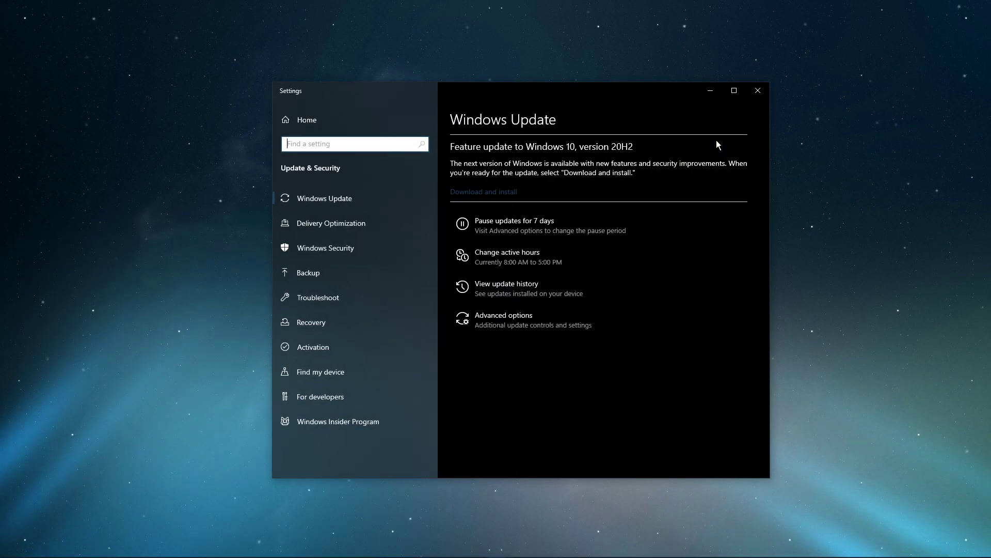
click(500, 184)
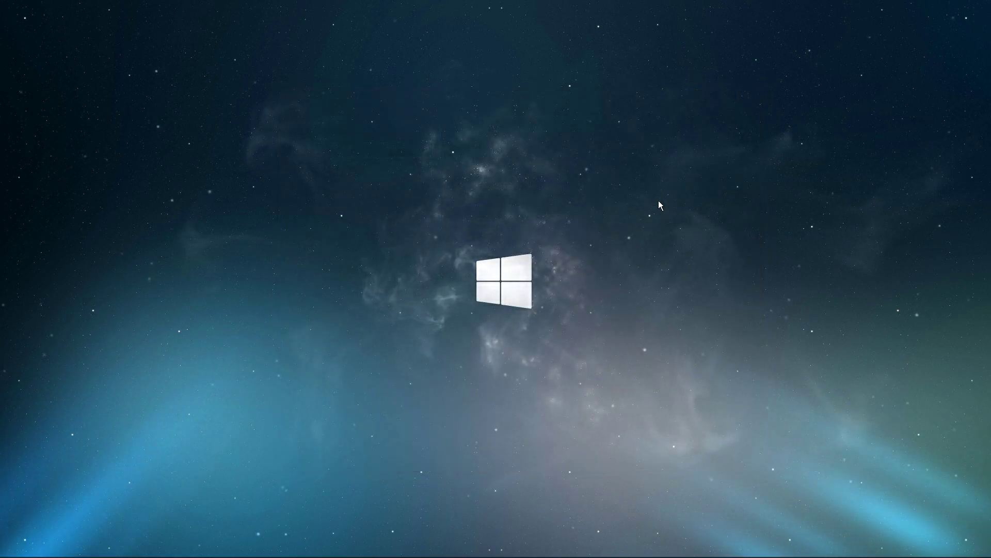
Open the program-specific 3D settings in NVIDIA Control Panel and add EternalReturn as the program to customize.
right_click(659, 201)
click(675, 284)
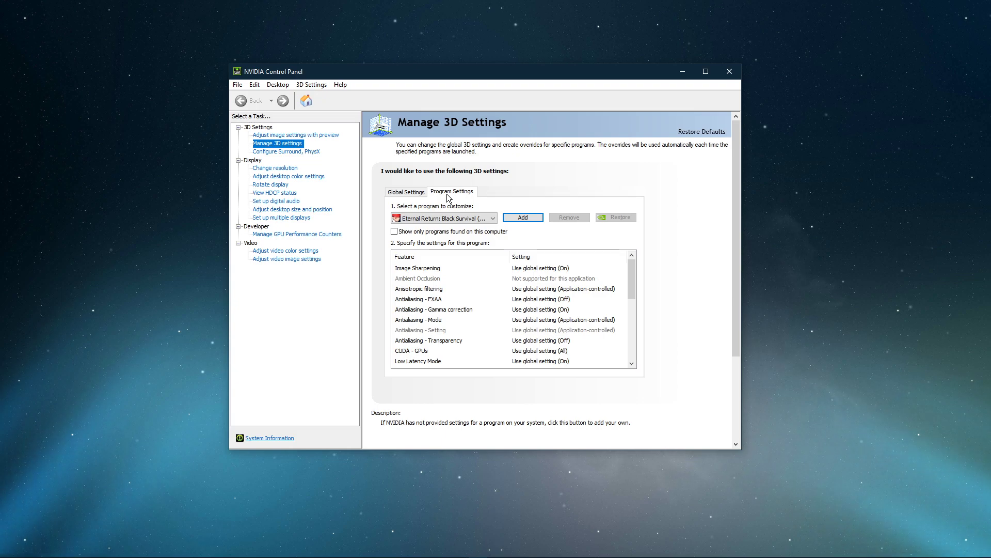
click(522, 219)
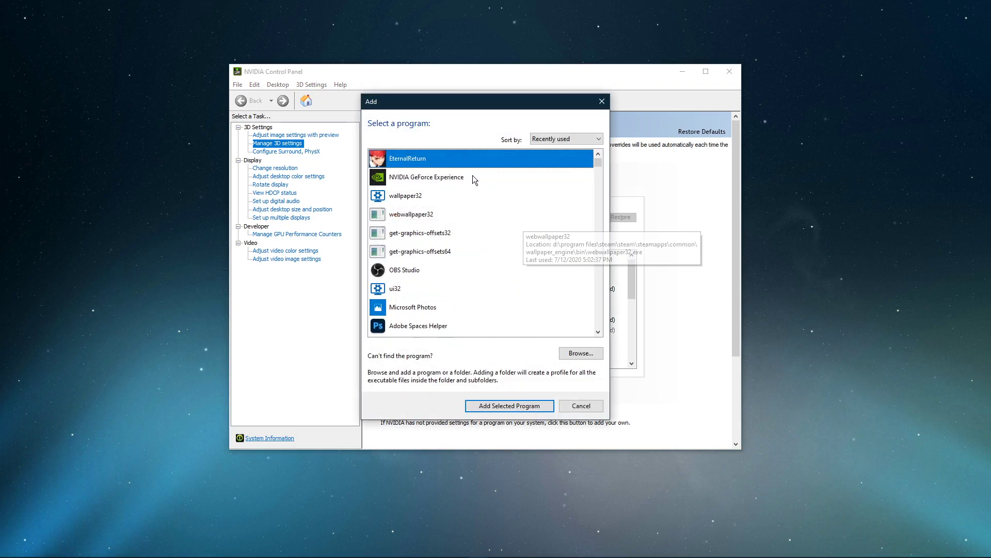
click(488, 407)
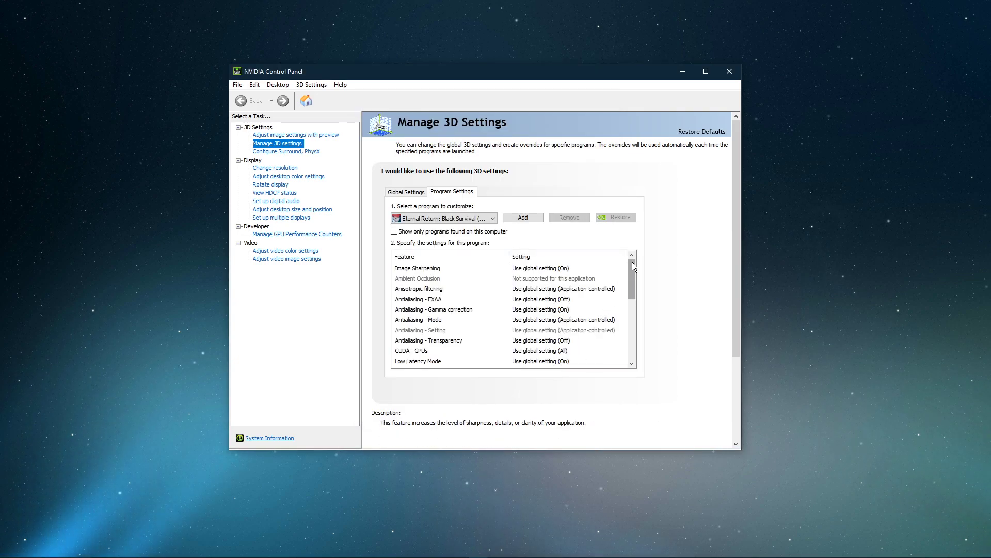
Review the CUDA - GPUs options for Eternal Return, keeping the global setting.
drag(632, 262, 630, 293)
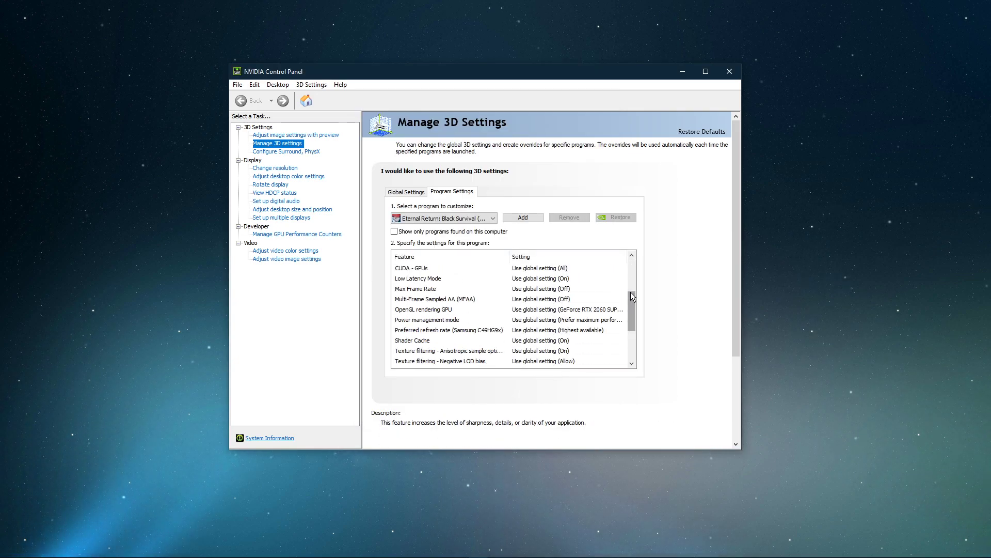
click(523, 268)
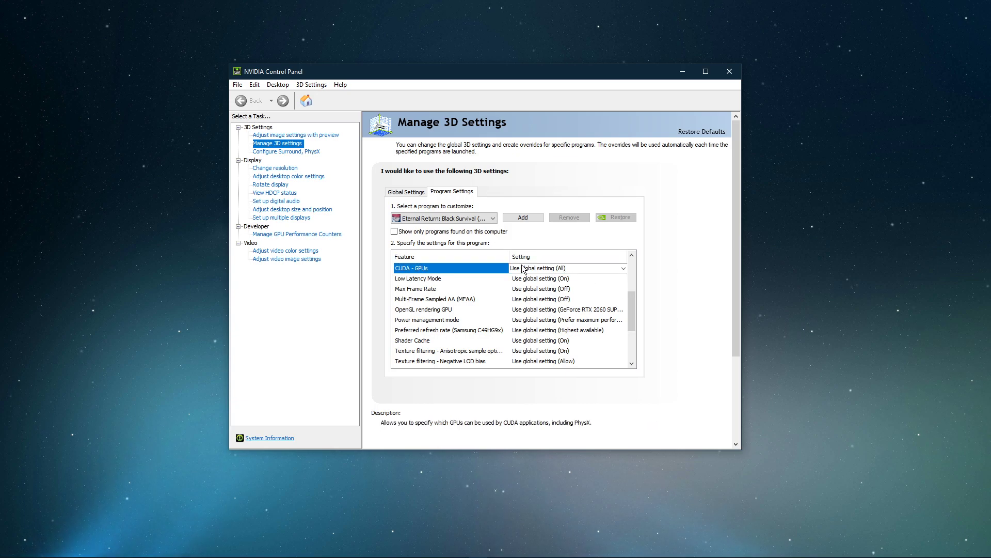
click(523, 268)
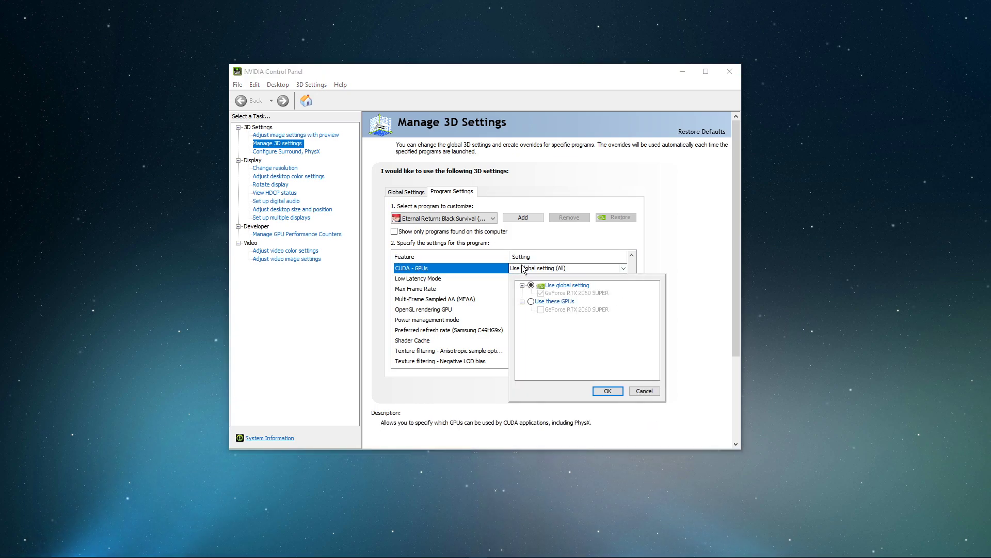
click(559, 293)
click(677, 295)
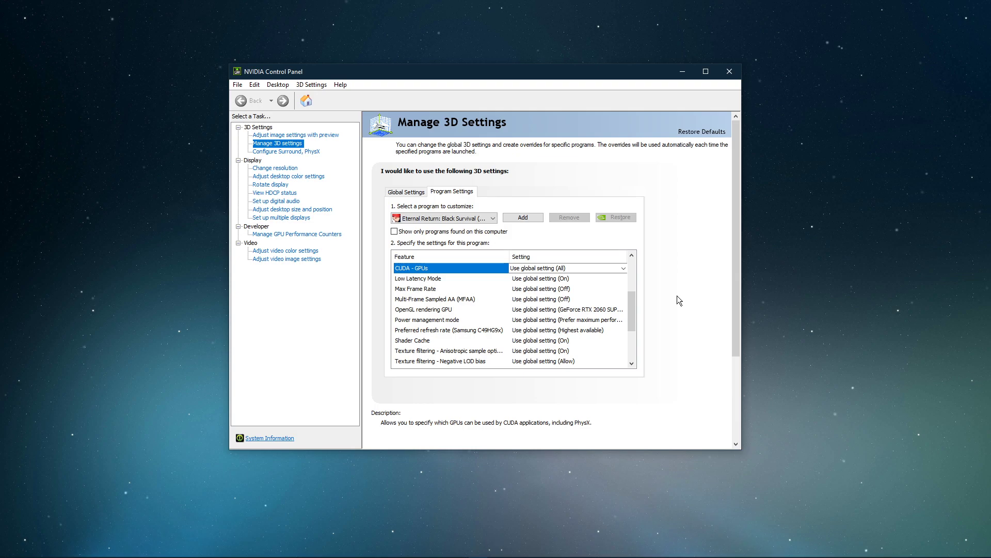
Set Eternal Return's power management mode to Prefer maximum performance.
mouse_move(630, 311)
mouse_down()
mouse_move(630, 320)
mouse_move(630, 311)
mouse_up()
click(592, 319)
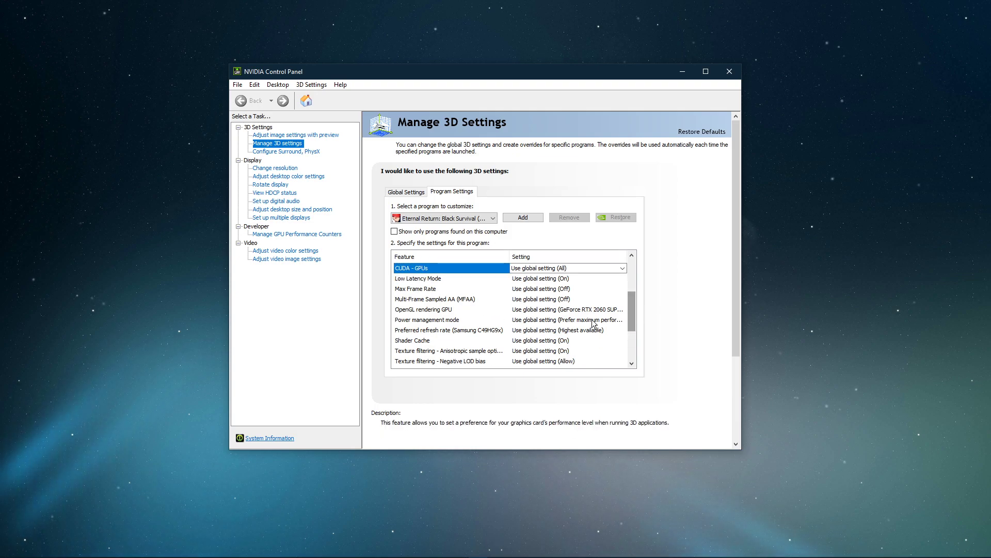
click(591, 320)
click(551, 354)
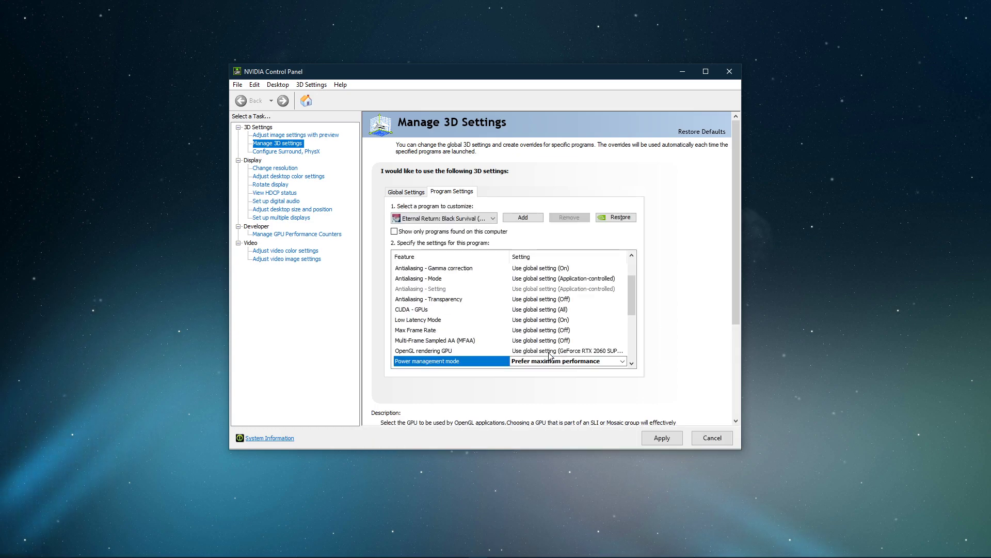
Set Eternal Return's texture filtering quality to Performance and anisotropic sample optimization to On, minimizing the window when done.
scroll(548, 352, down, 3)
click(542, 319)
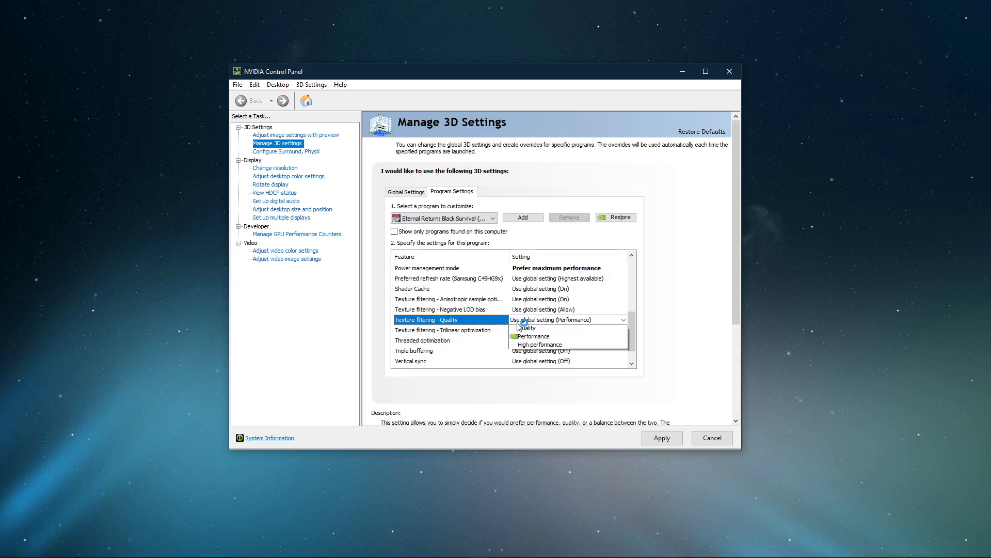
click(524, 353)
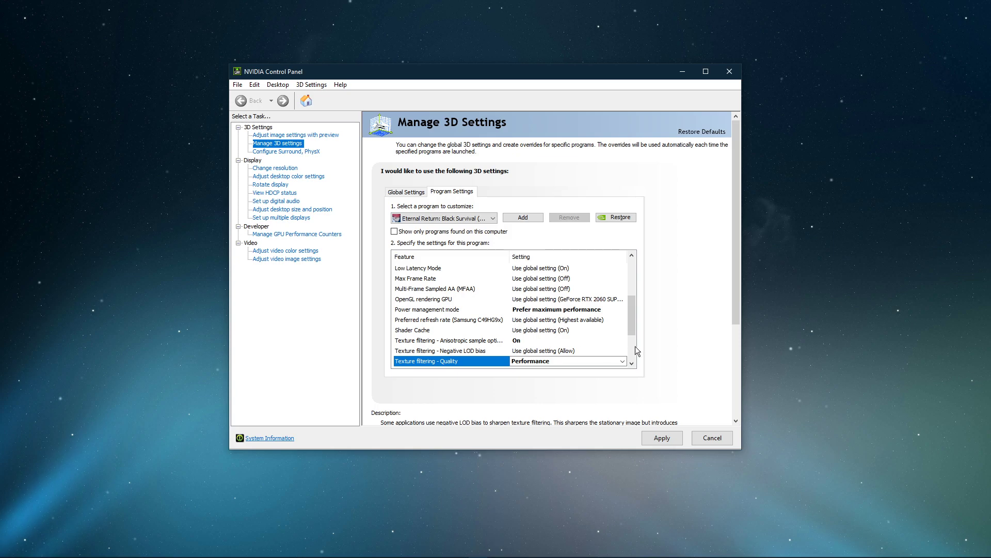
click(684, 75)
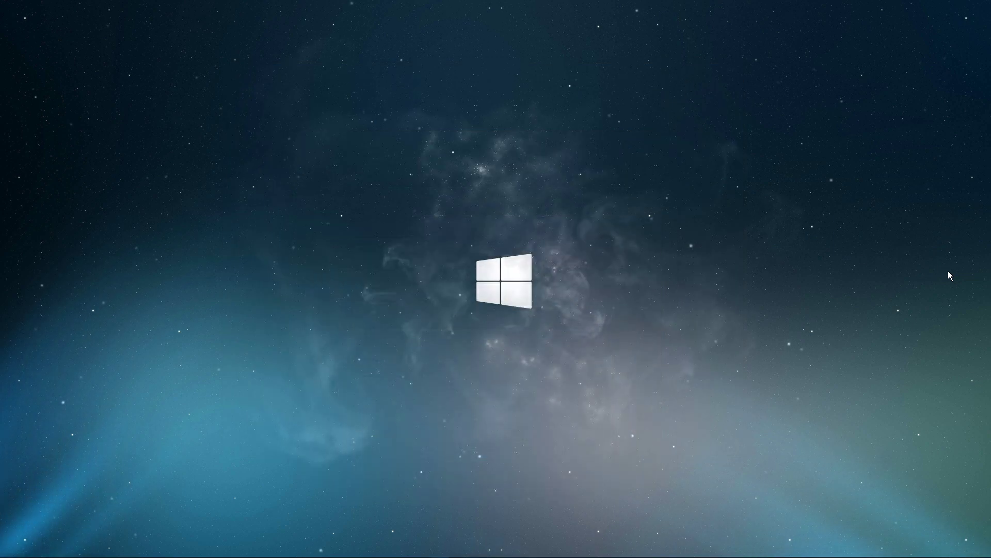
Open the Windows Graphics settings and start browsing for a classic app to add.
key(super)
text(graph)
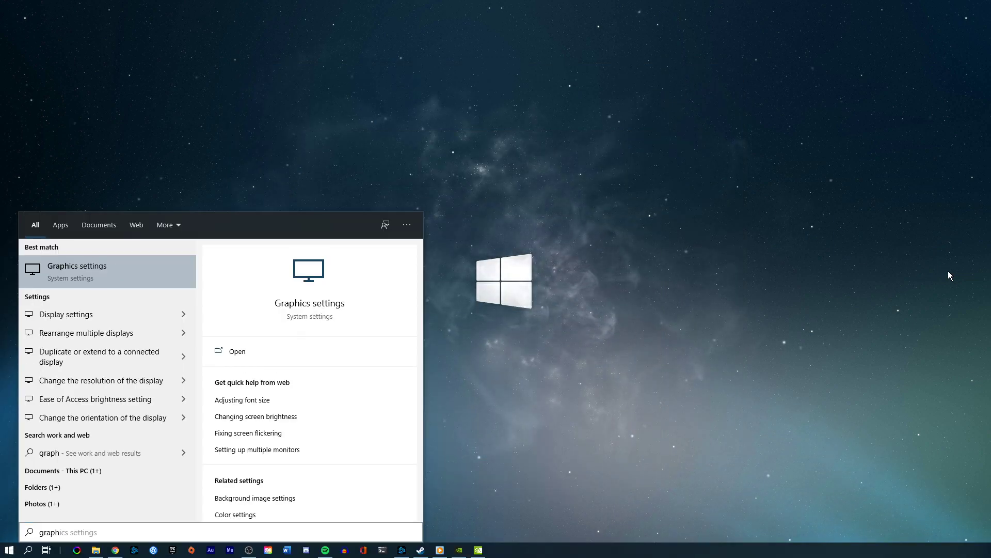
key(Return)
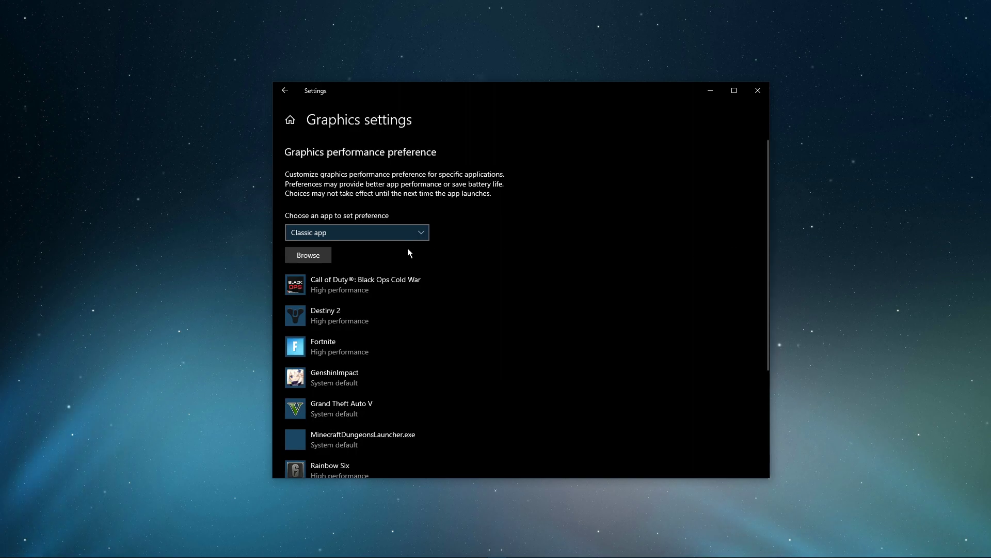
click(325, 257)
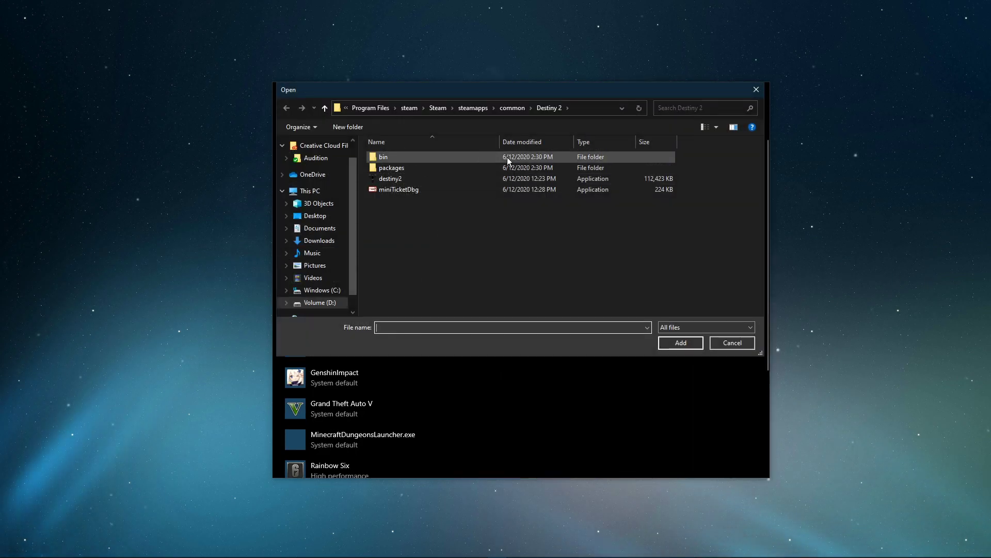
drag(521, 92, 511, 98)
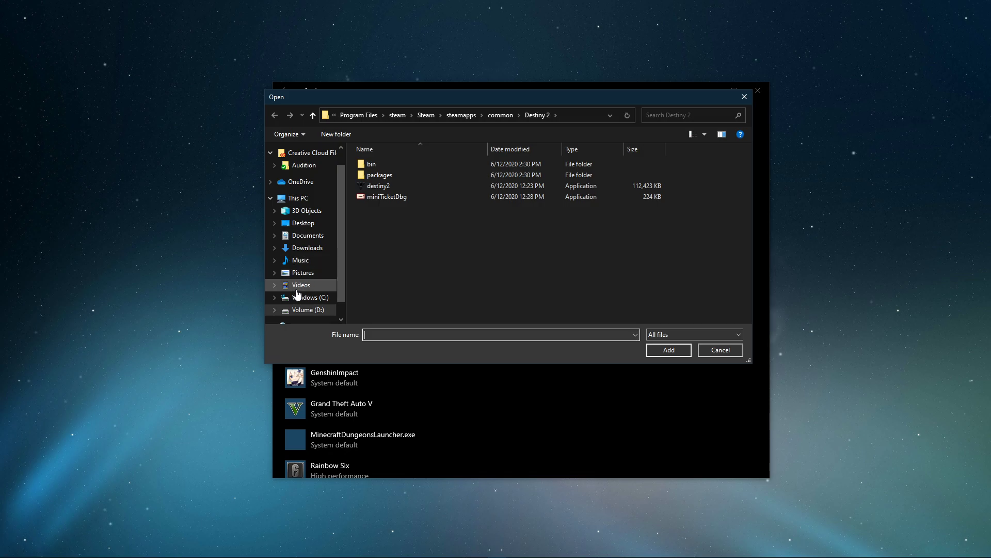
Browse to the Program Files\steam\Steam folder on Volume (D:).
click(303, 310)
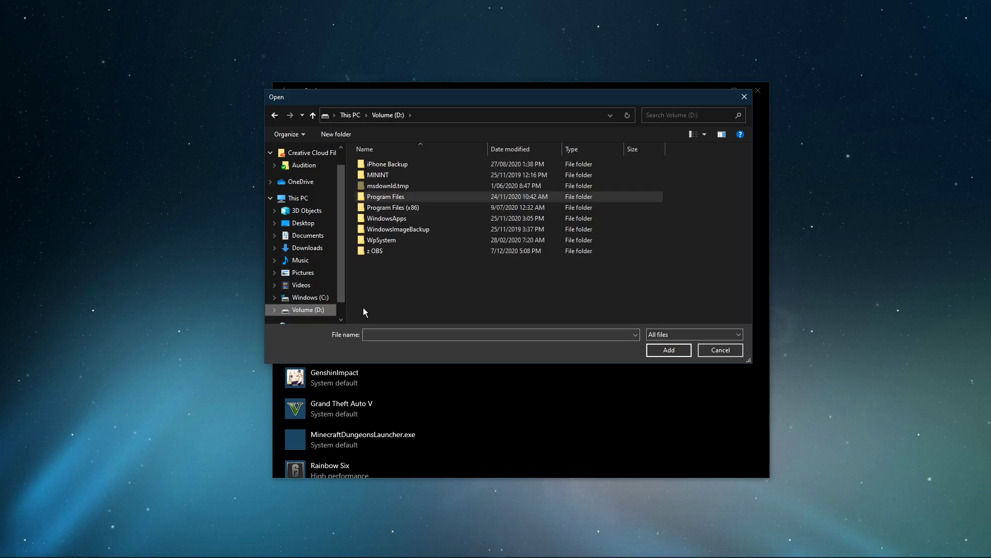
click(376, 201)
double_click(377, 203)
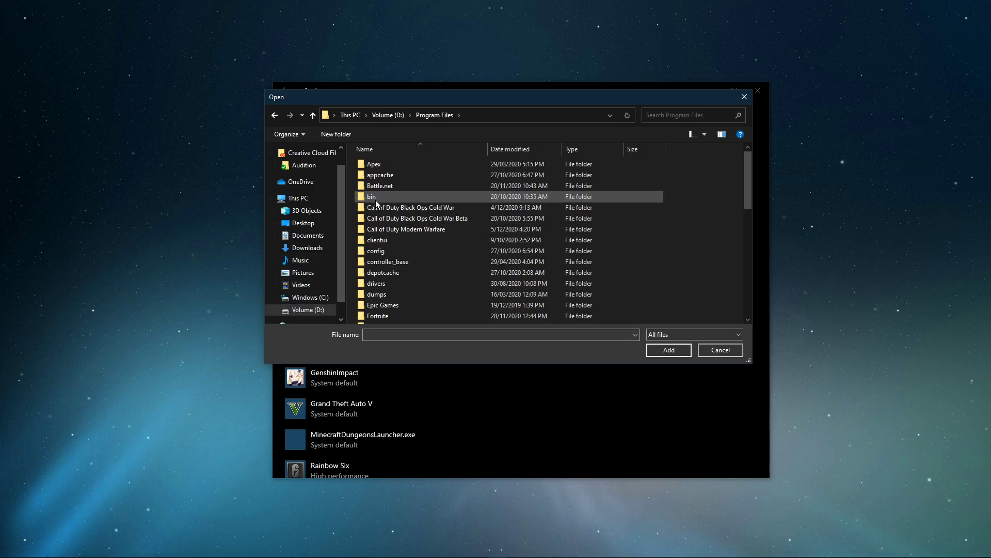
scroll(392, 248, down, 6)
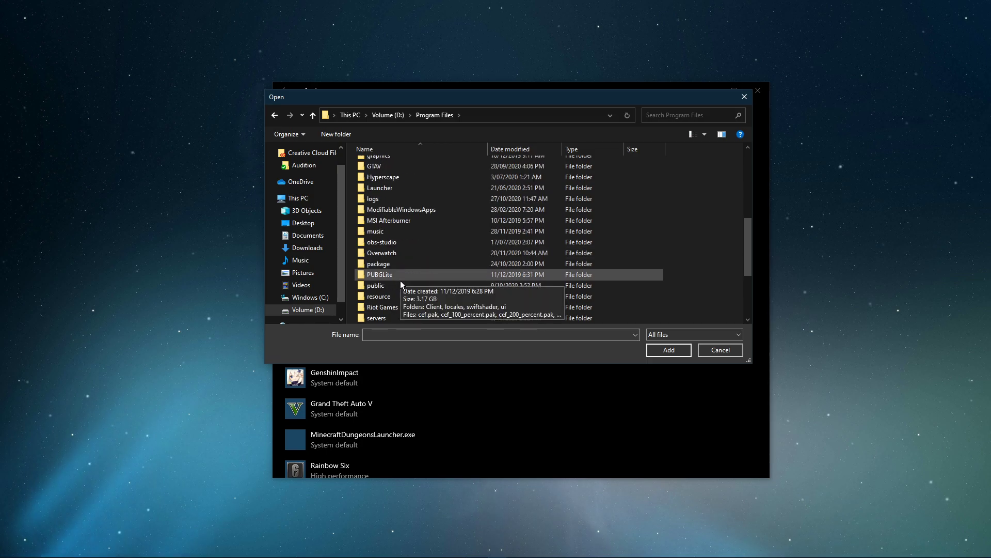
scroll(397, 300, down, 2)
double_click(390, 316)
double_click(382, 164)
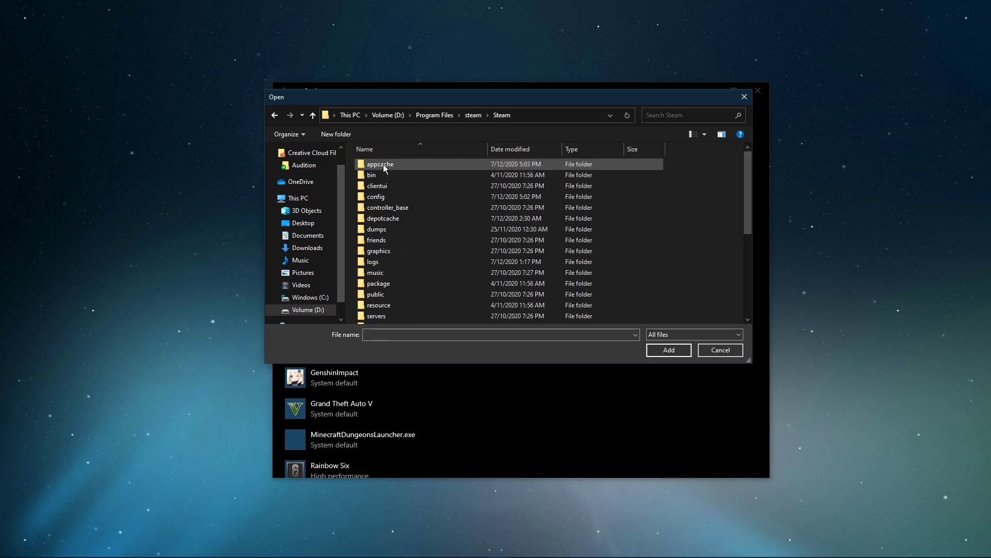
Add the EternalReturn application from steamapps\common\Eternal Return to the graphics performance preference list.
scroll(395, 273, down, 1)
double_click(395, 317)
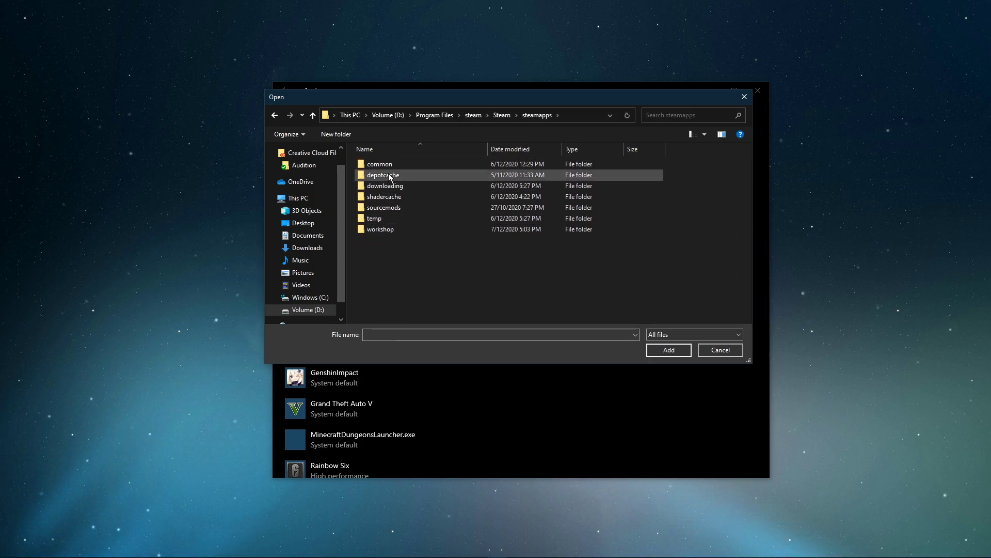
double_click(388, 166)
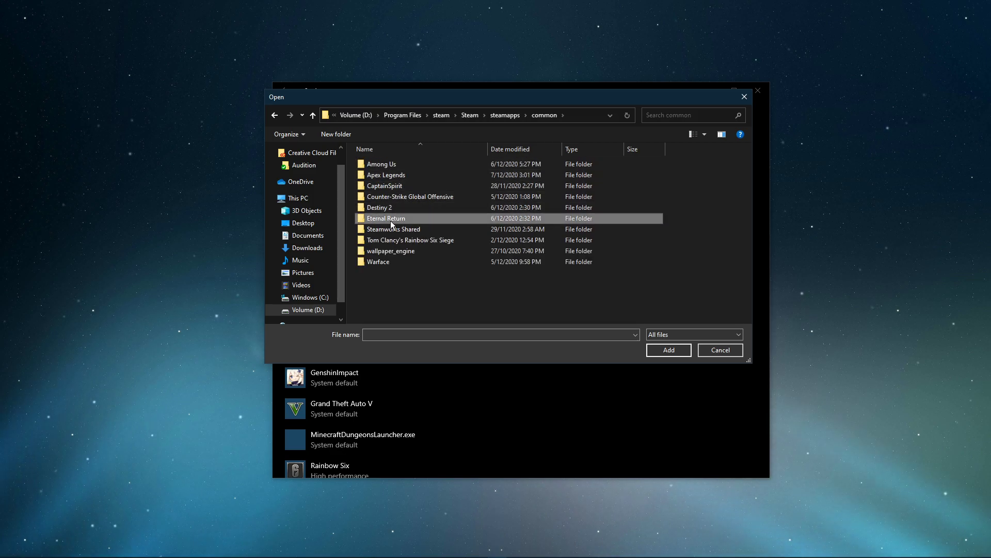
double_click(390, 222)
click(392, 188)
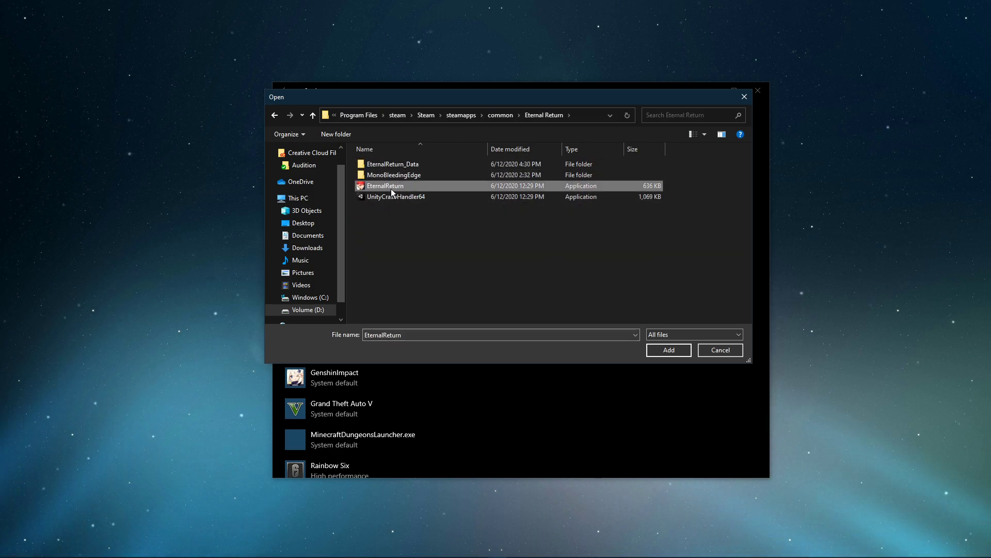
click(668, 349)
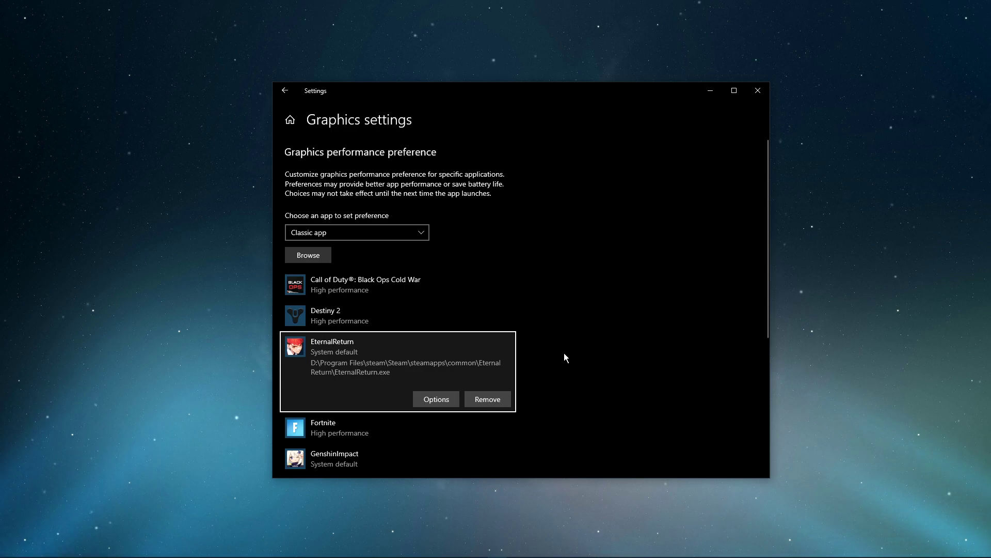
Set EternalReturn's graphics preference to High performance and save it.
scroll(564, 352, down, 1)
click(431, 348)
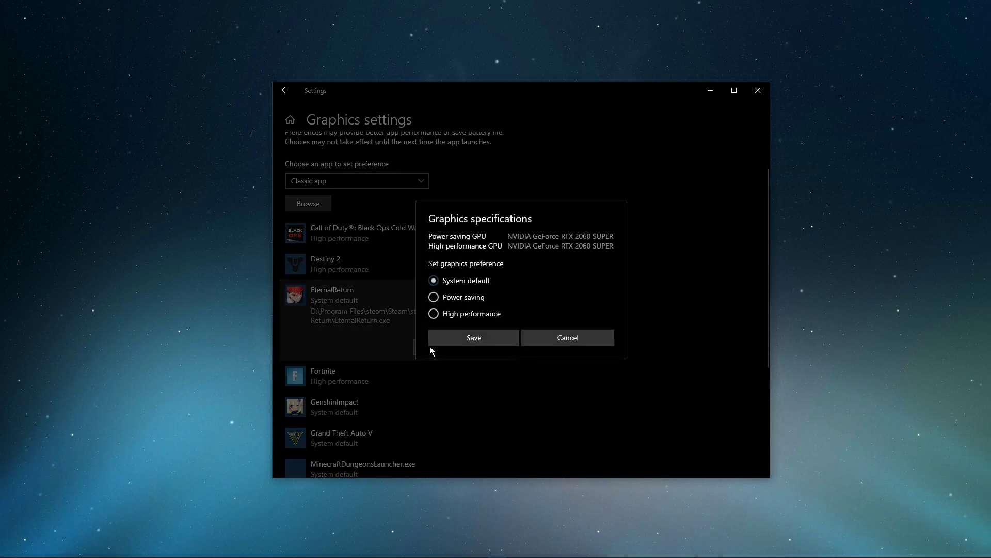
click(432, 313)
click(456, 337)
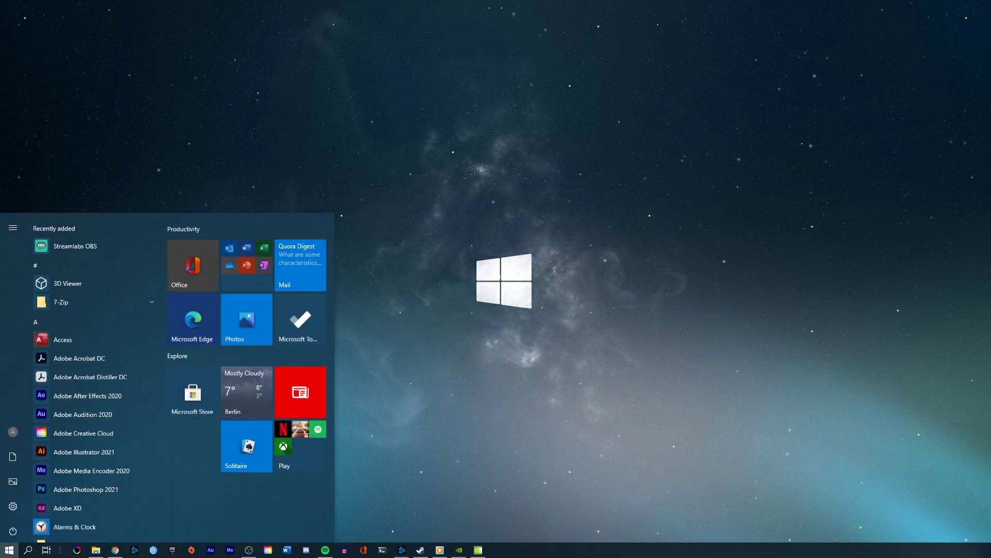
Open the temporary files folder with %temp% and place its window over the desktop.
text(%temp%)
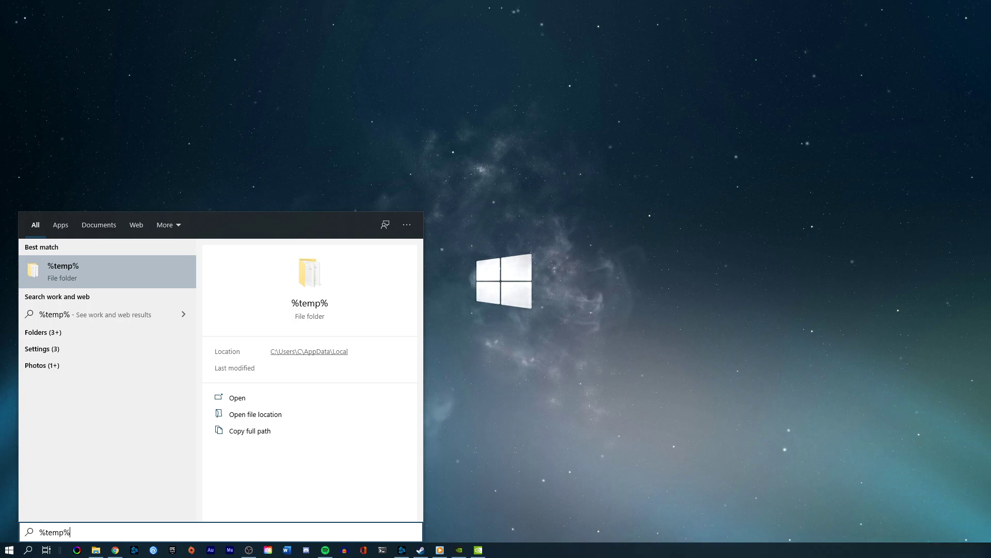
key(Return)
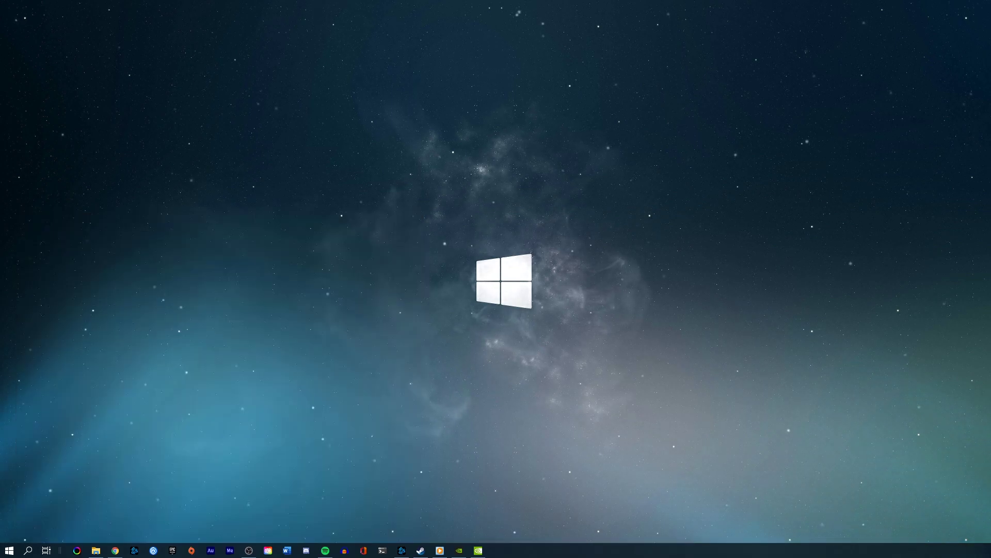
drag(986, 86, 594, 94)
Delete all items in the Temp folder, skipping those that are in use or need administrator permission.
key(ctrl+a)
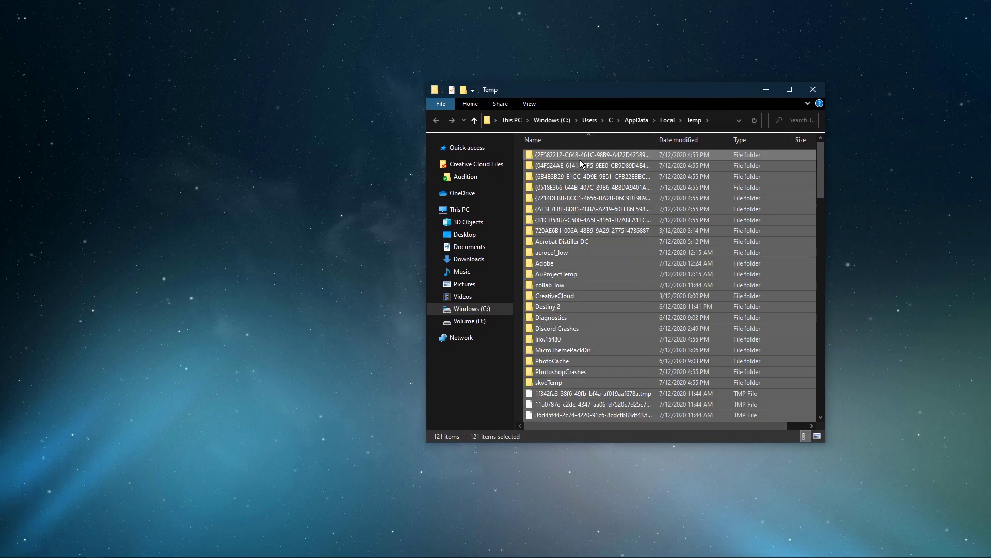
right_click(581, 159)
click(592, 311)
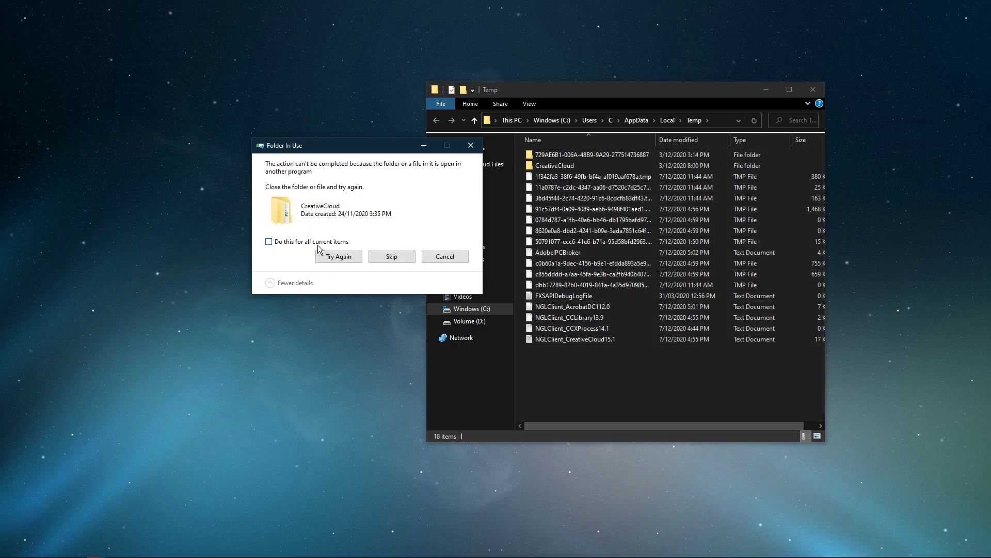
click(381, 260)
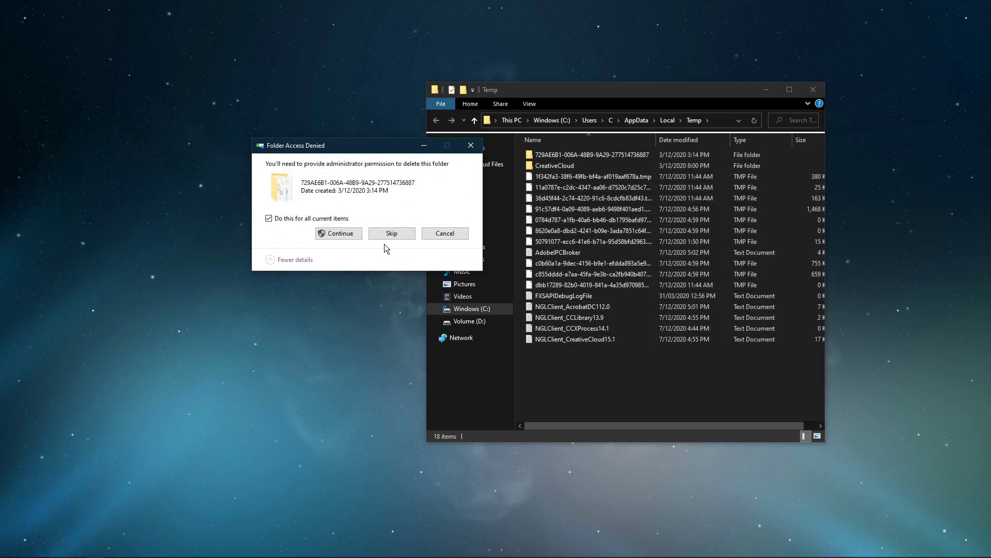
click(385, 237)
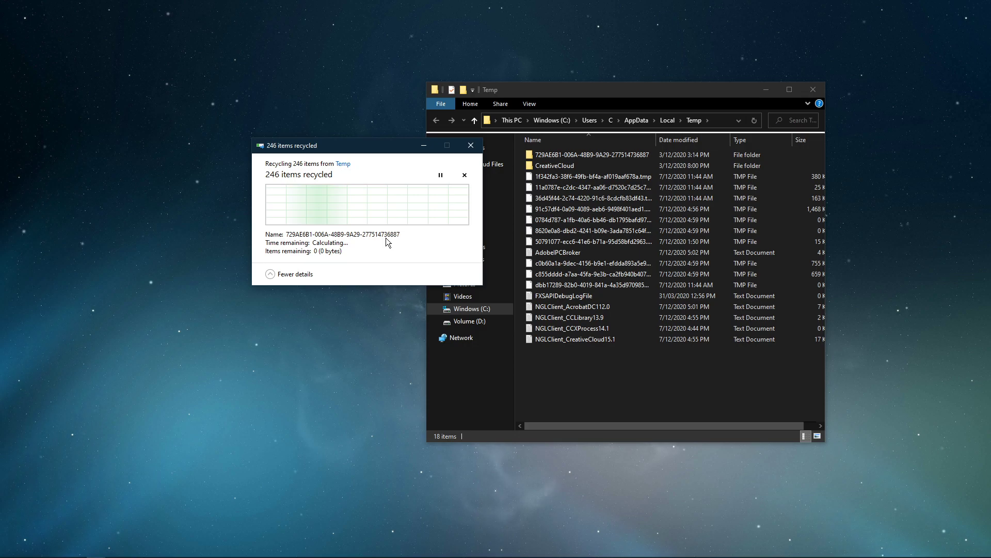